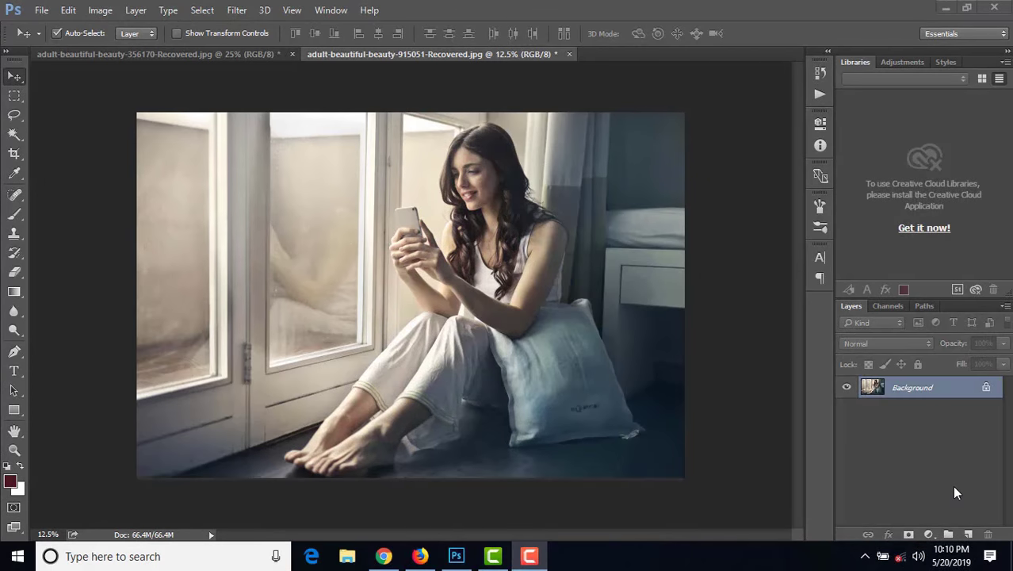
# Step: Add a blank Layer 1 above the Background of the woman-by-the-window photo
pyautogui.click(952, 486)
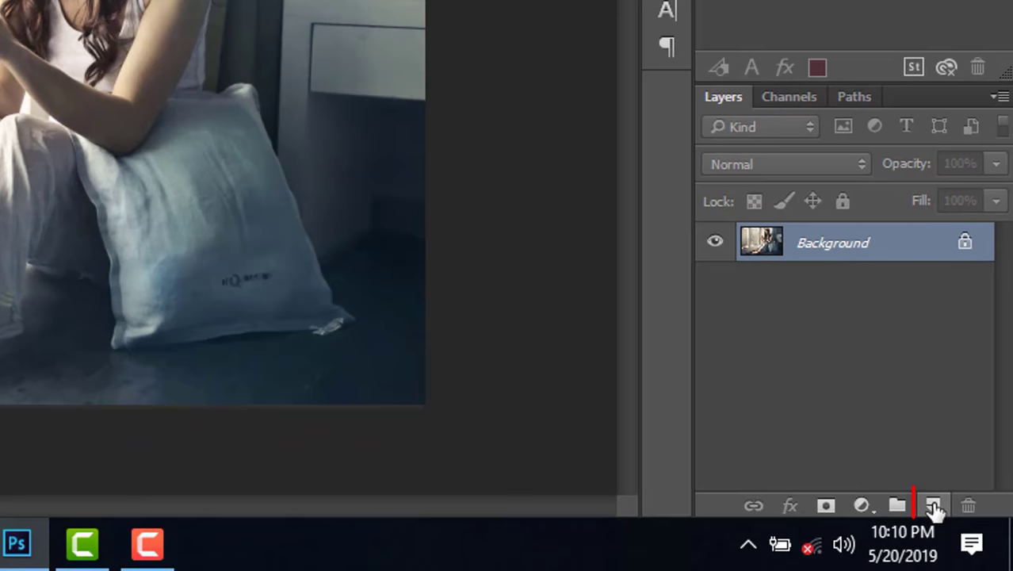
pyautogui.click(934, 507)
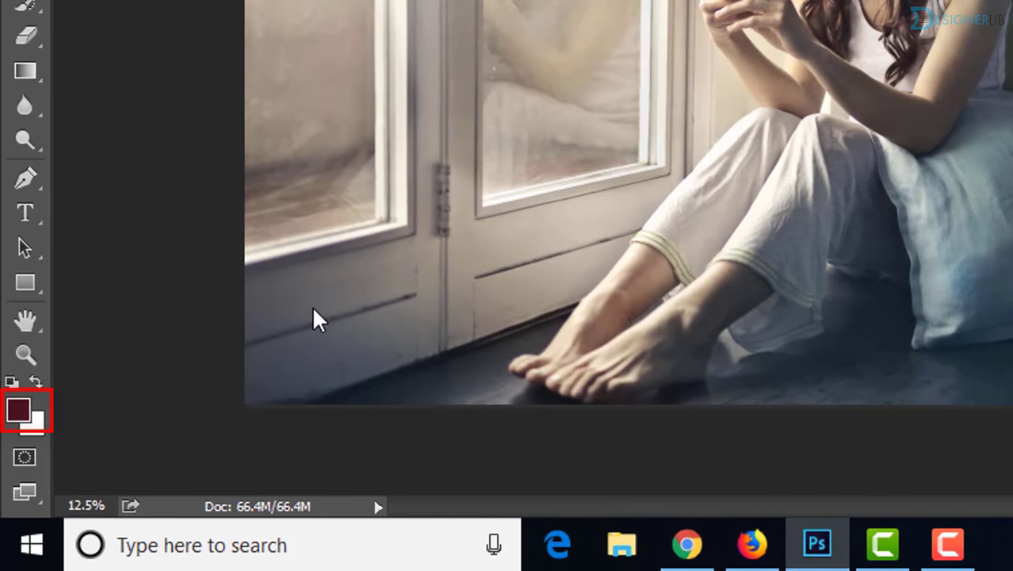
# Step: Set the foreground colour to pure black, hex 000000
pyautogui.click(19, 410)
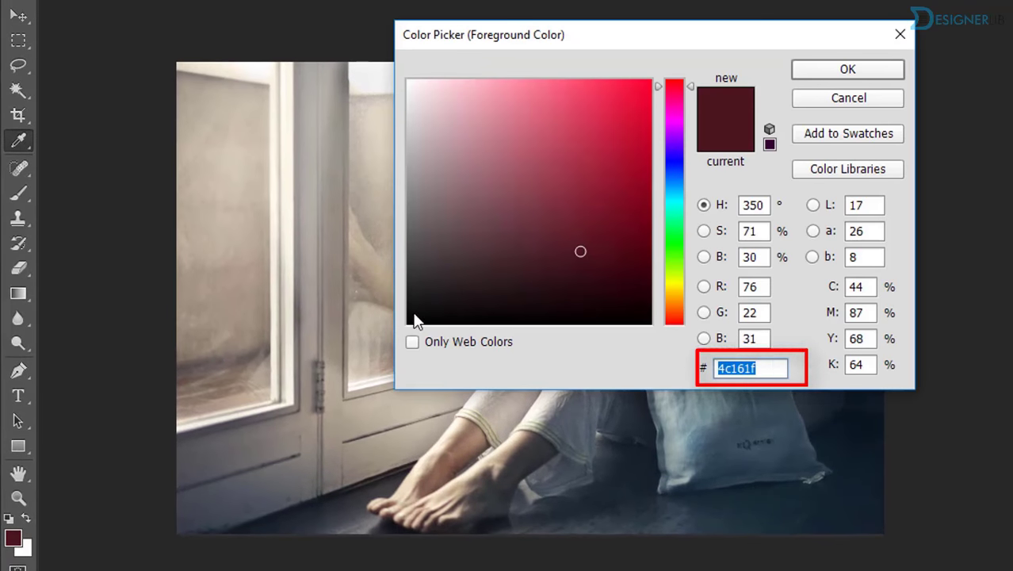
pyautogui.moveTo(413, 317); pyautogui.dragTo(406, 327)
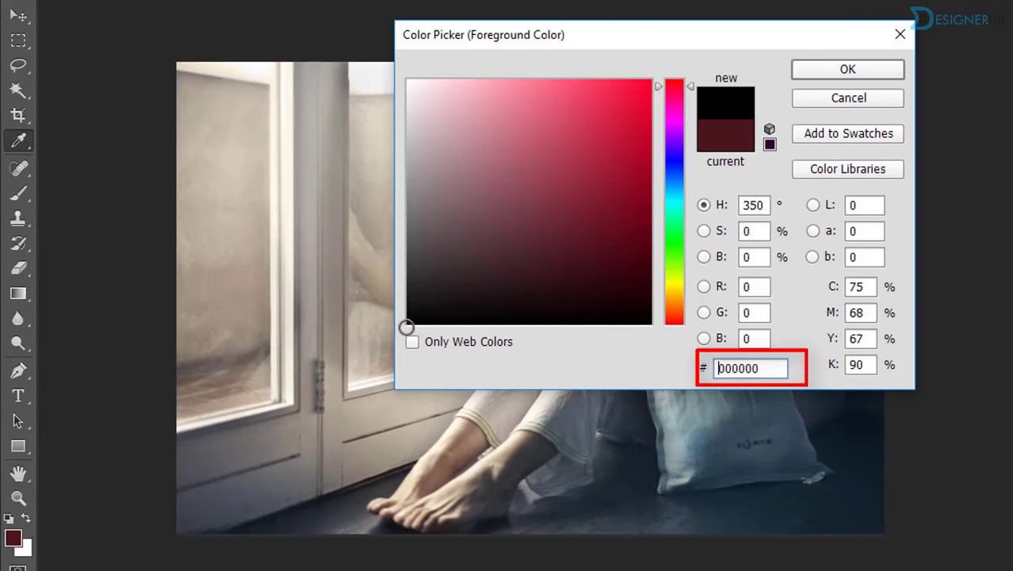
pyautogui.click(848, 69)
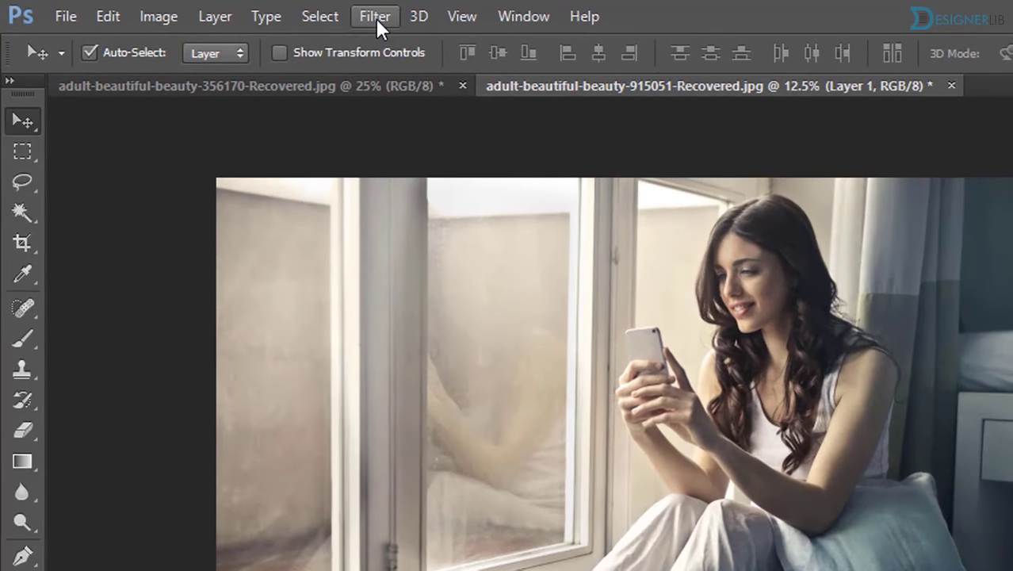
# Step: Fill Layer 1 with a Render > Clouds texture
pyautogui.click(376, 18)
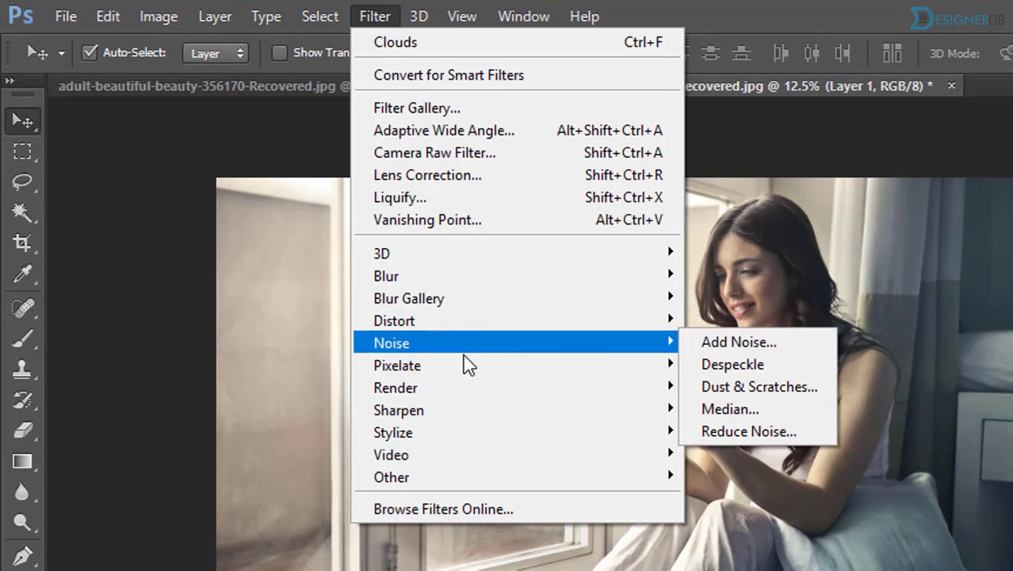
pyautogui.moveTo(396, 387)
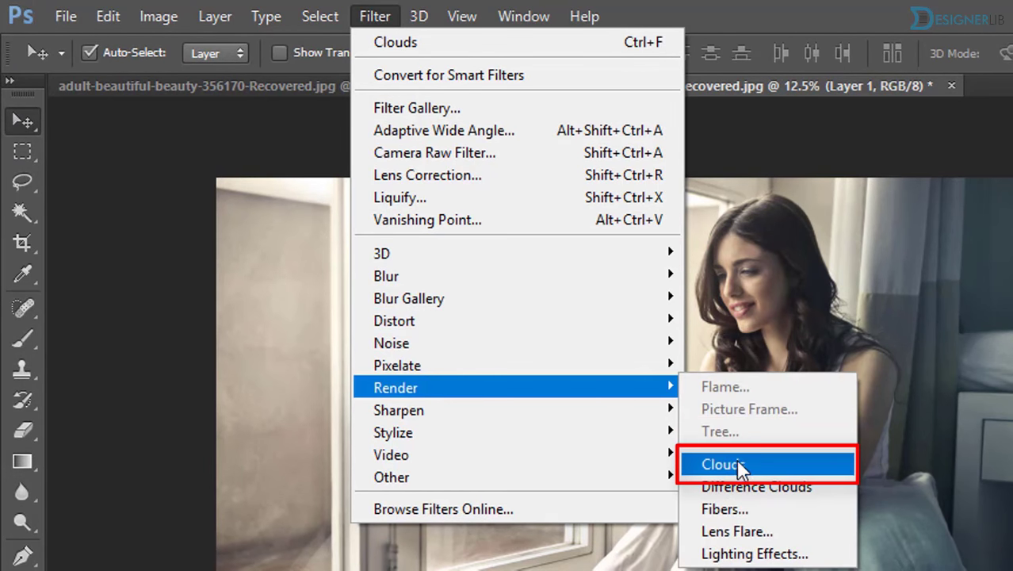
pyautogui.click(737, 465)
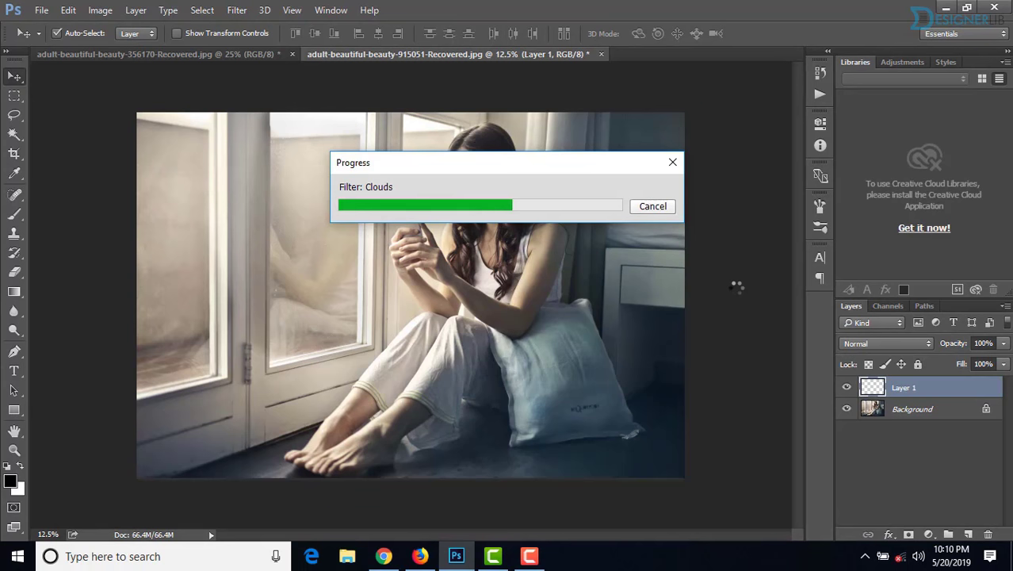
pyautogui.press('Escape')
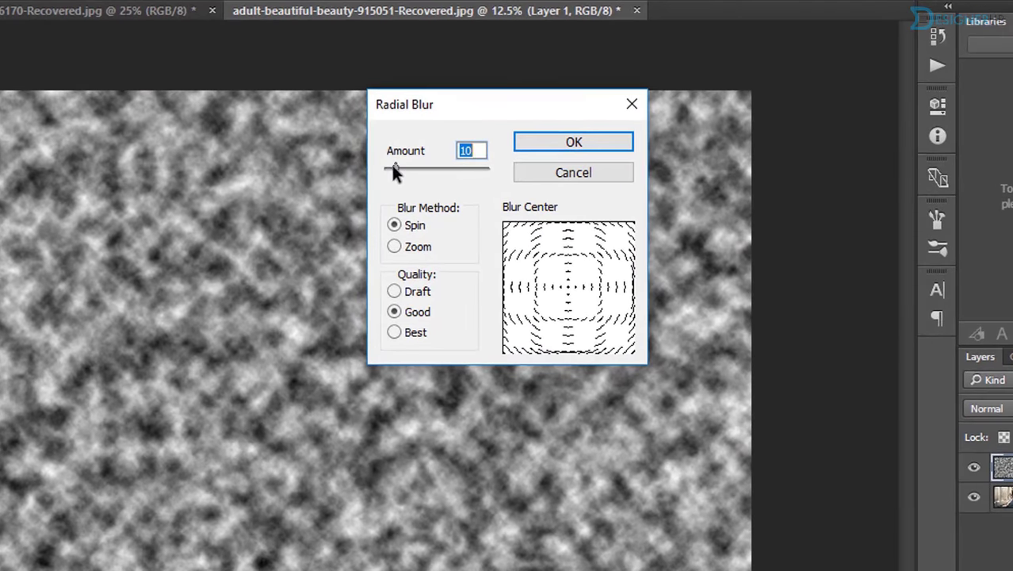
# Step: Apply a Radial Blur of Amount 100, Zoom, Best quality, centred at the top-left
pyautogui.moveTo(395, 168); pyautogui.dragTo(489, 168)
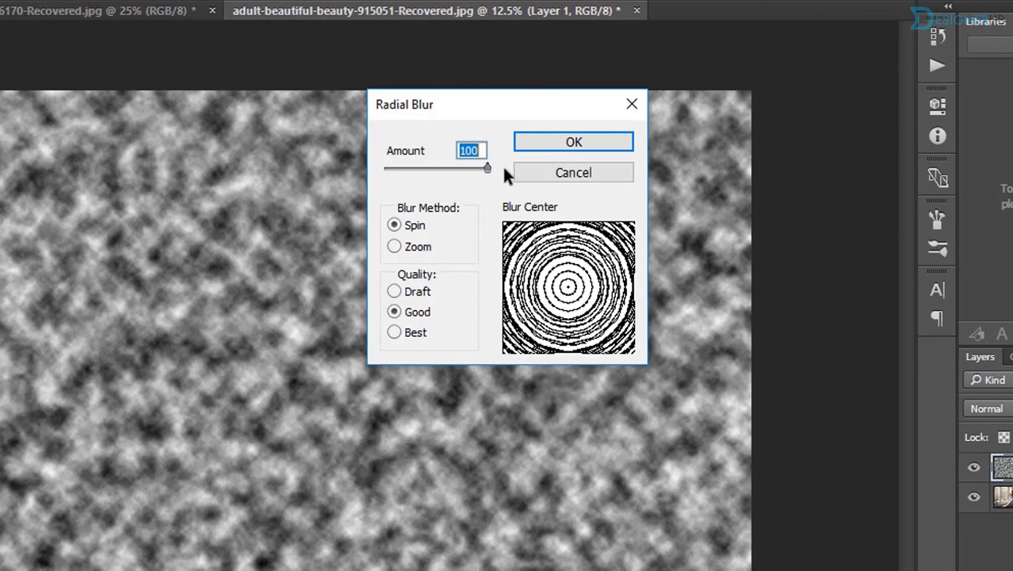
pyautogui.click(395, 247)
pyautogui.click(394, 333)
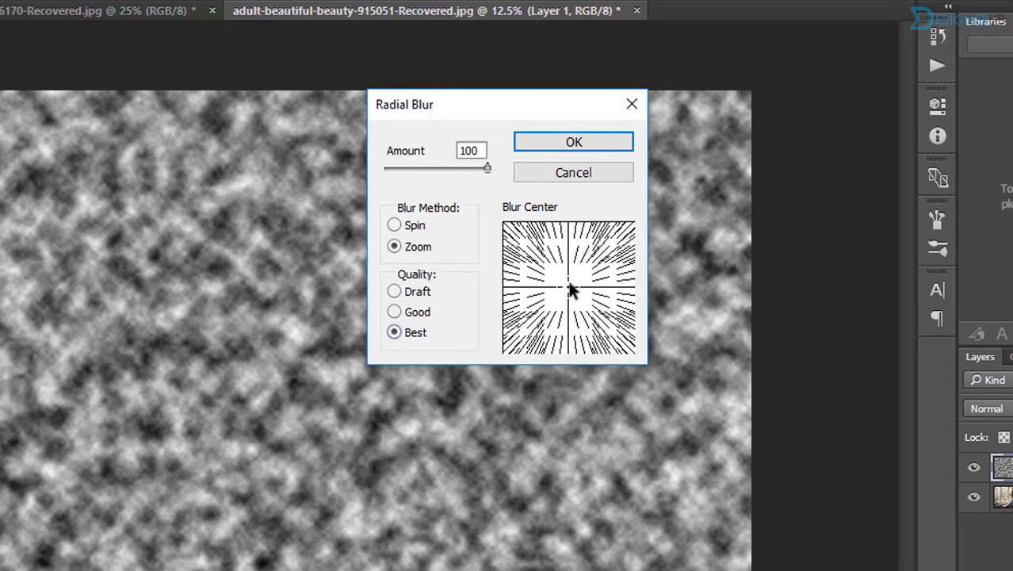
pyautogui.moveTo(565, 291); pyautogui.dragTo(492, 225)
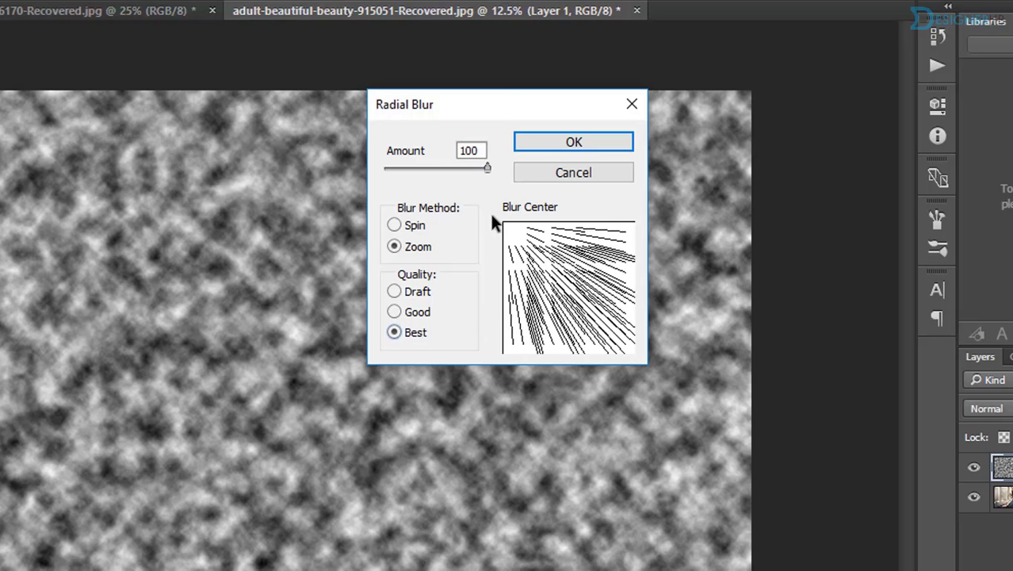
pyautogui.click(572, 143)
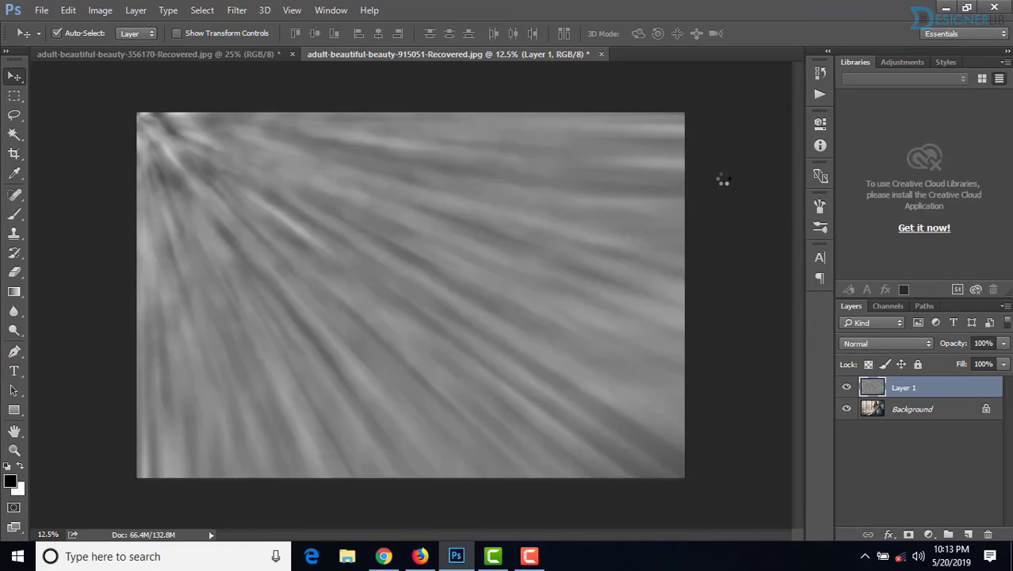
# Step: Repeat the last Radial Blur on Layer 1 to smooth the cloud streaks
pyautogui.click(236, 11)
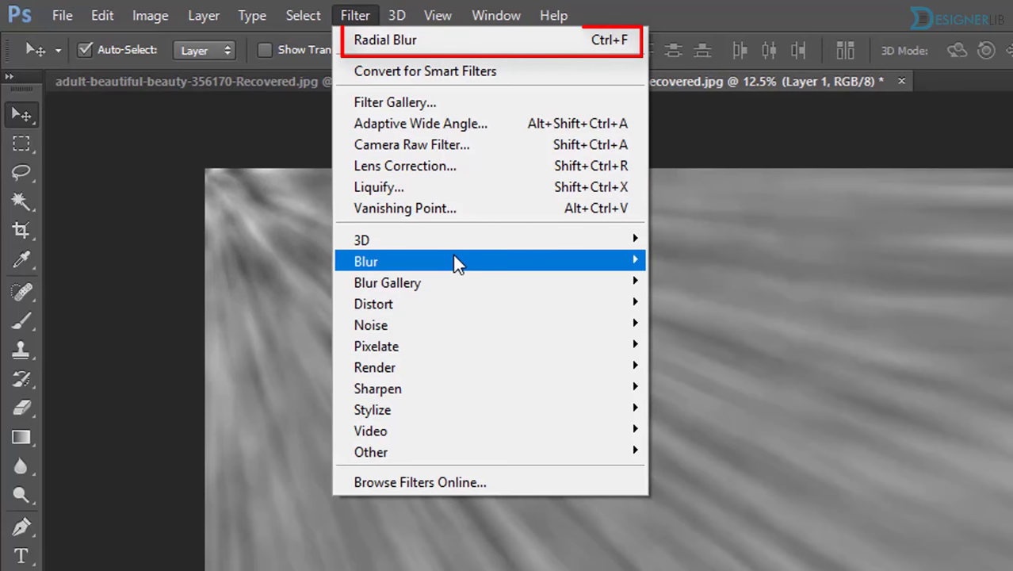
pyautogui.moveTo(366, 261)
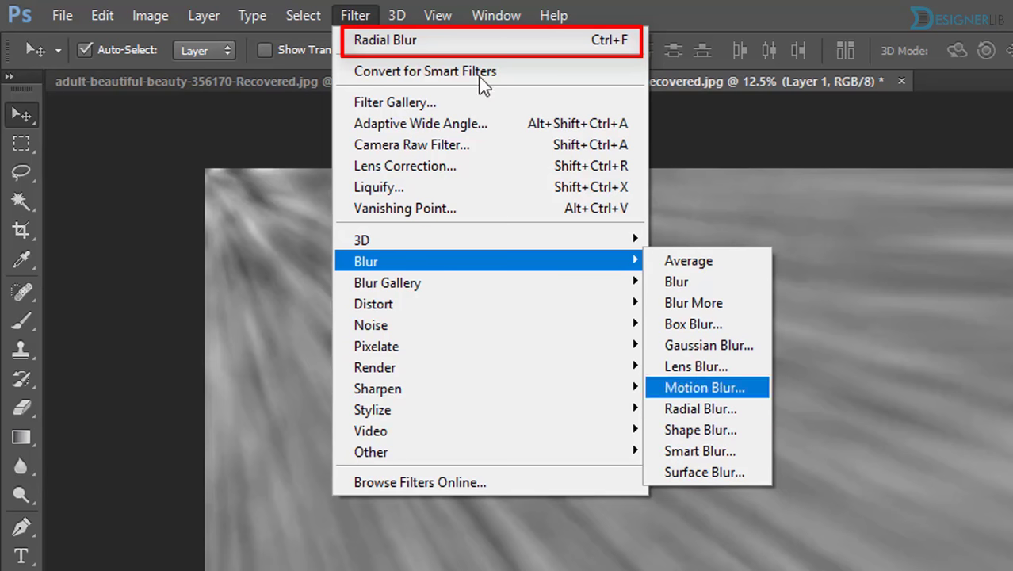
pyautogui.click(392, 39)
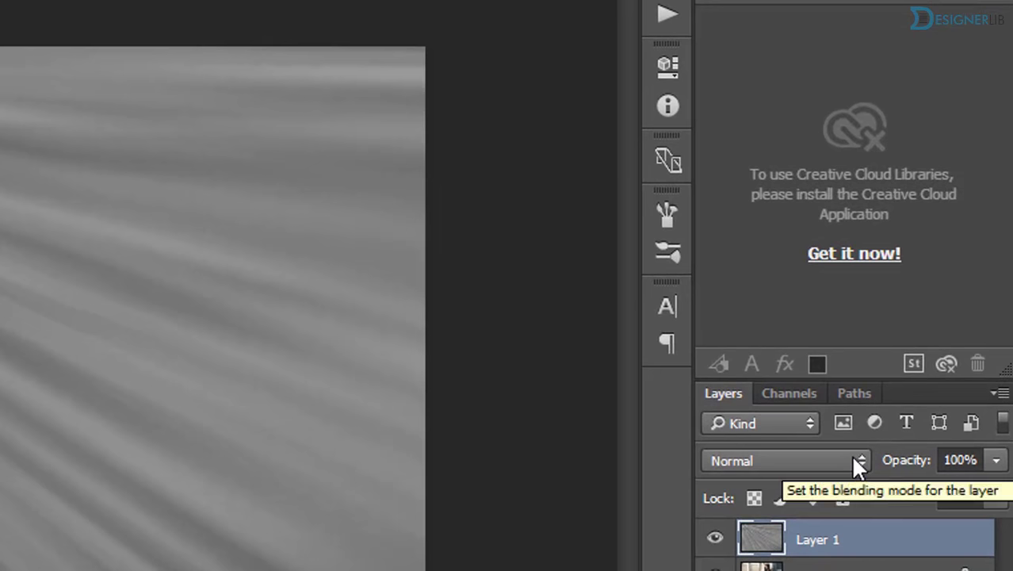
# Step: Change Layer 1's blend mode from Normal to Screen
pyautogui.click(854, 460)
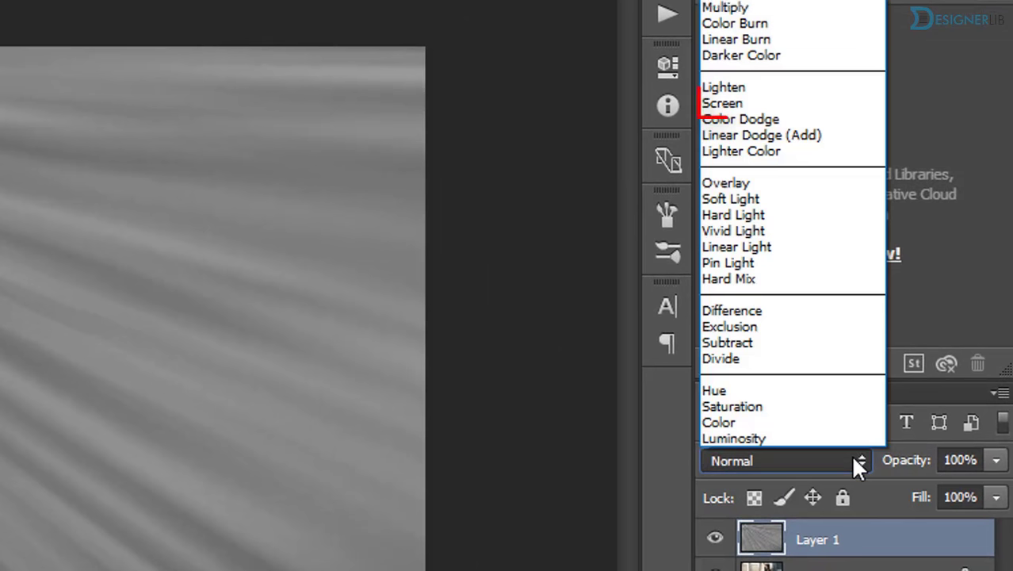
pyautogui.click(742, 104)
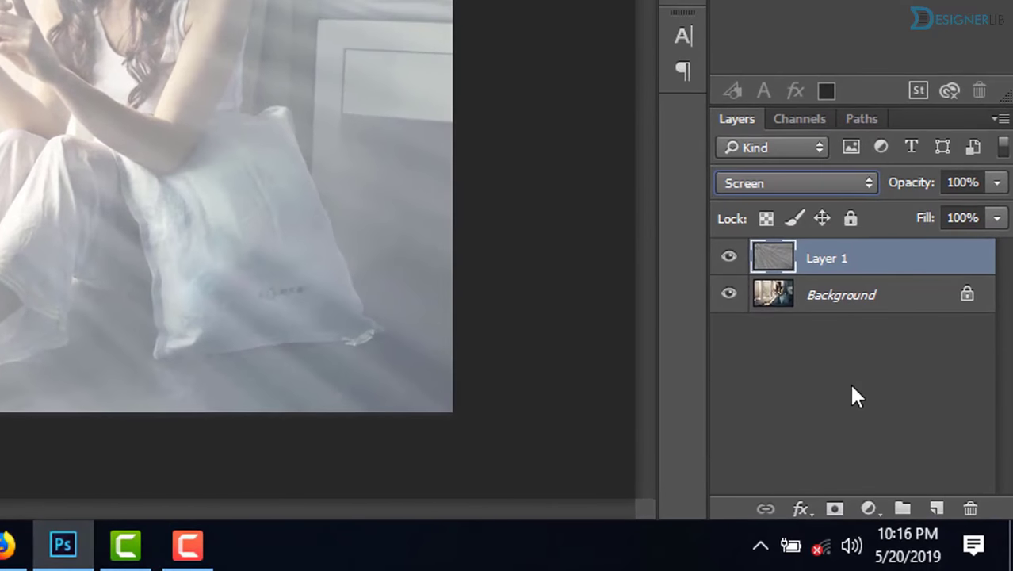
pyautogui.click(872, 510)
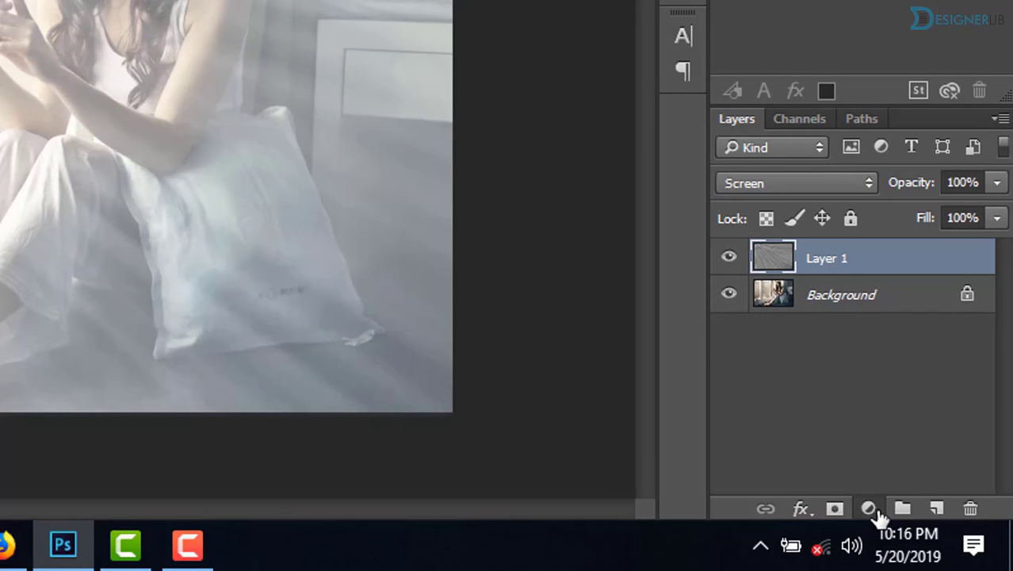
# Step: Clip a Levels adjustment to Layer 1 with input black 101 and white 164
pyautogui.click(873, 509)
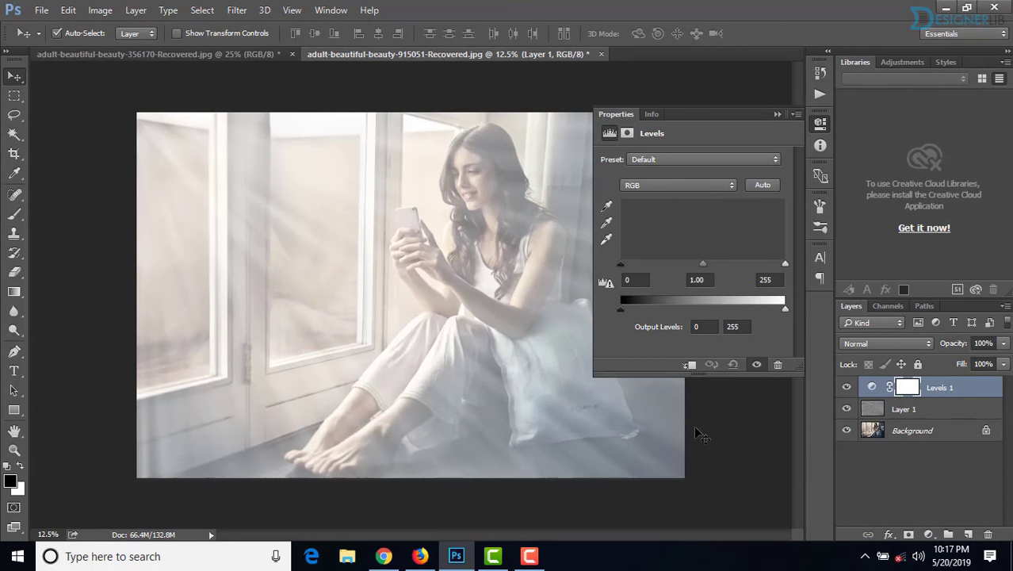
pyautogui.click(690, 367)
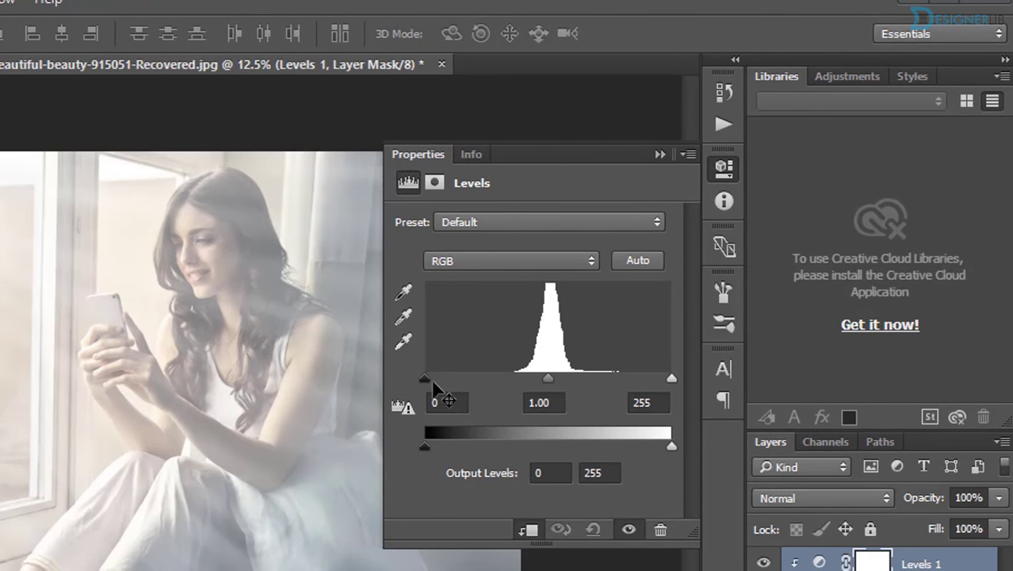
pyautogui.moveTo(424, 377); pyautogui.dragTo(525, 377)
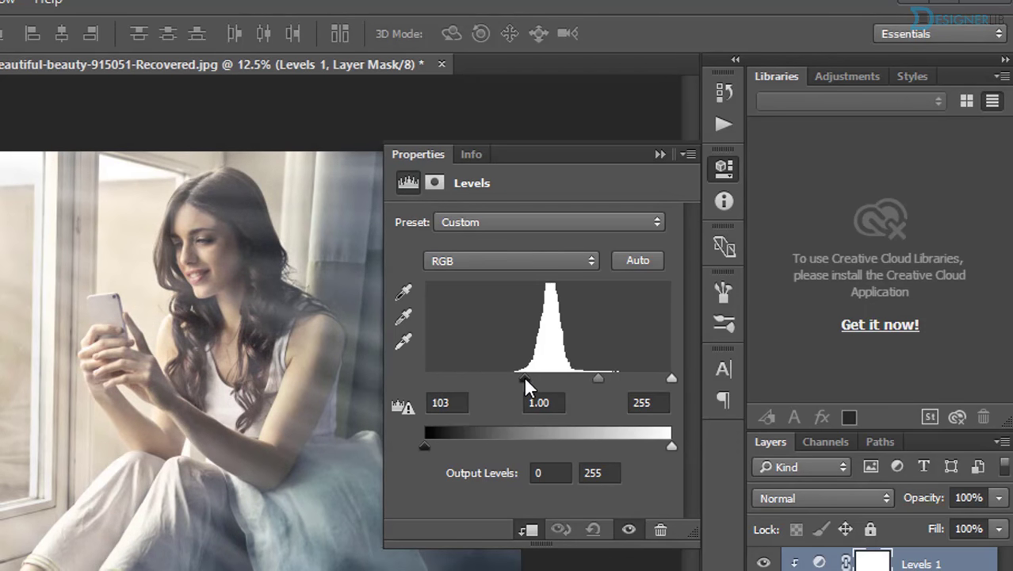
pyautogui.moveTo(524, 376); pyautogui.dragTo(521, 376)
pyautogui.moveTo(672, 379); pyautogui.dragTo(583, 379)
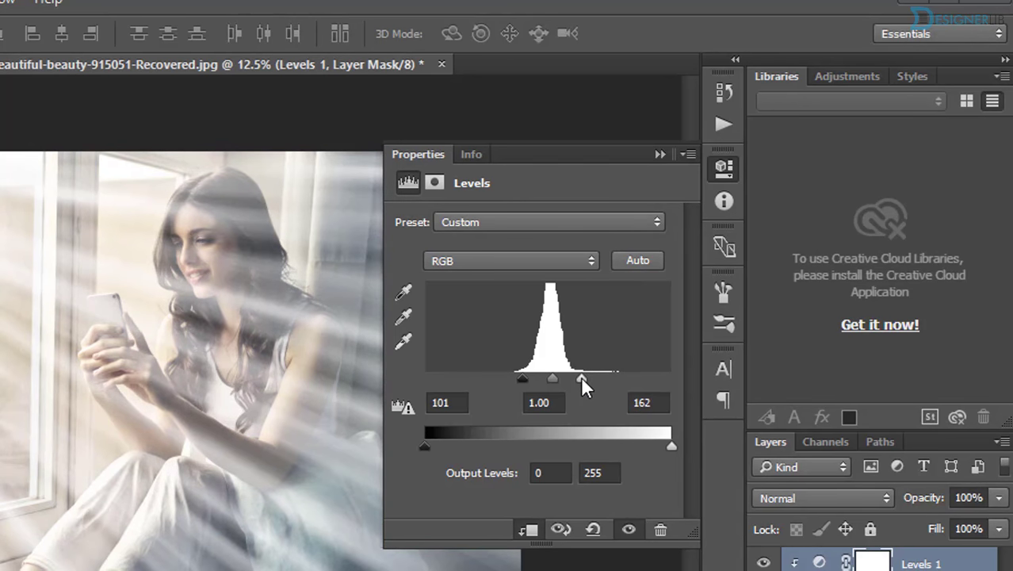
pyautogui.moveTo(584, 385); pyautogui.dragTo(586, 385)
pyautogui.click(659, 154)
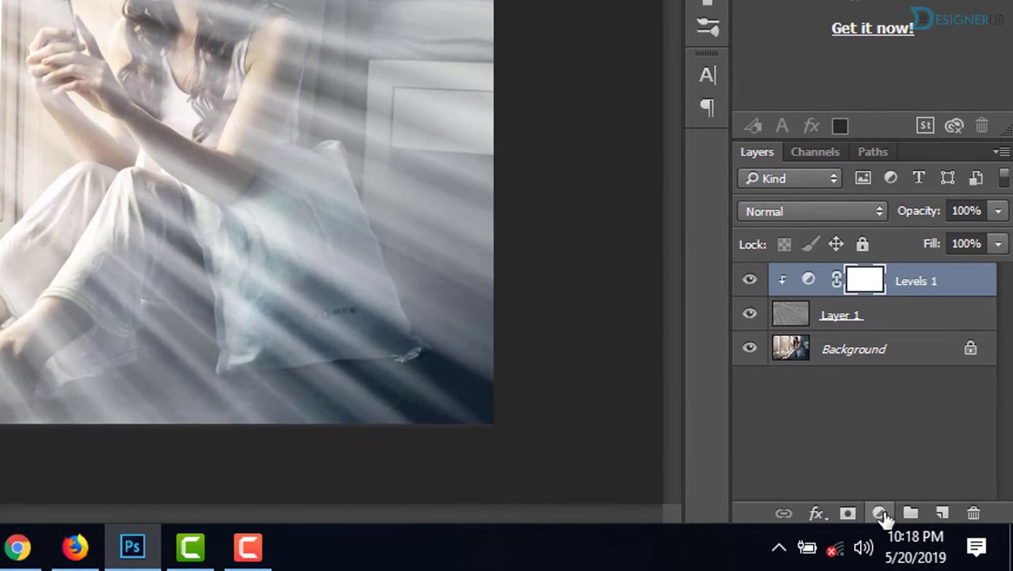
# Step: Add a clipped Hue/Saturation layer colorizing the rays at Hue 55, Saturation 15
pyautogui.click(930, 534)
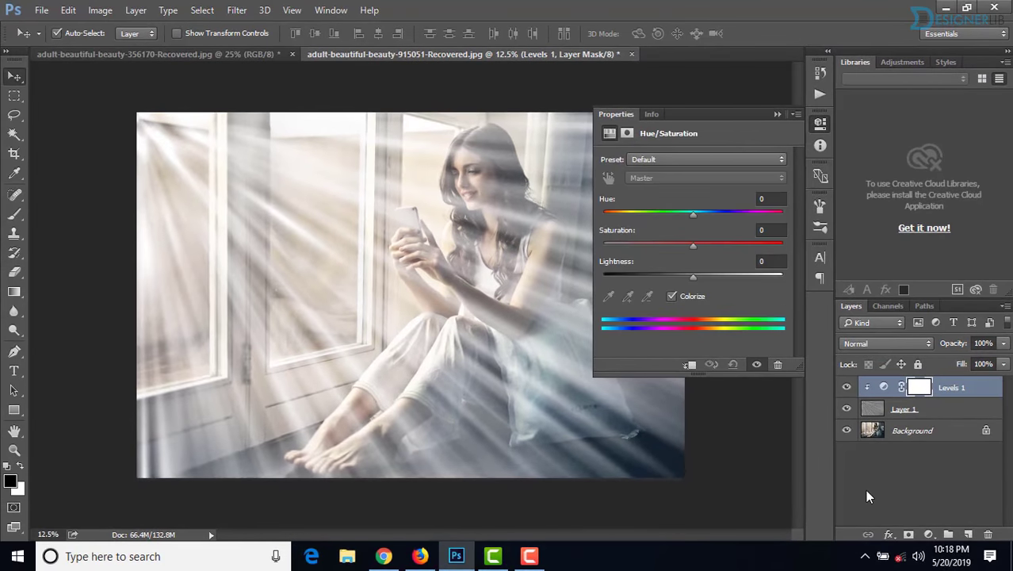
pyautogui.click(672, 298)
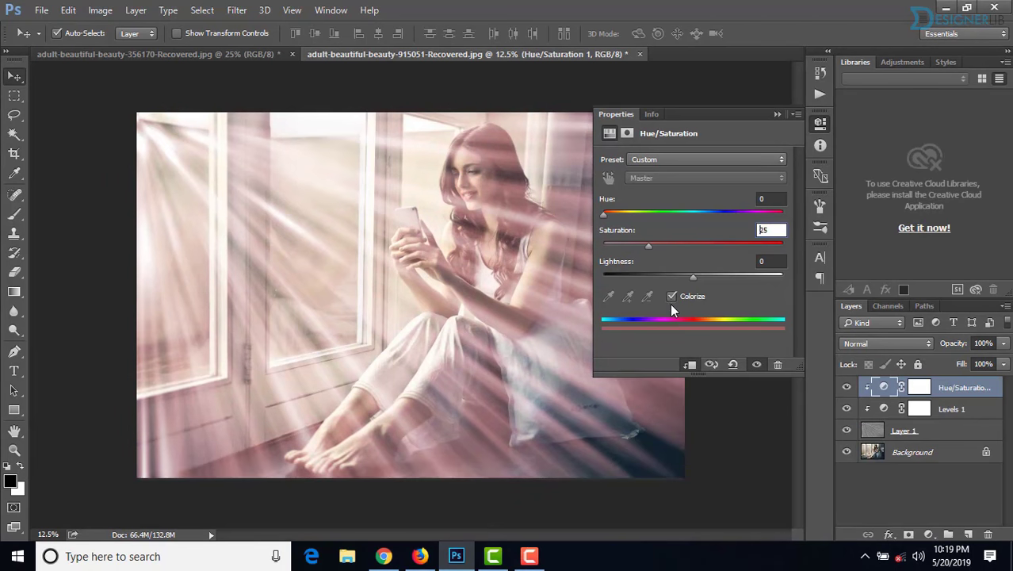
pyautogui.click(760, 199)
pyautogui.write('1')
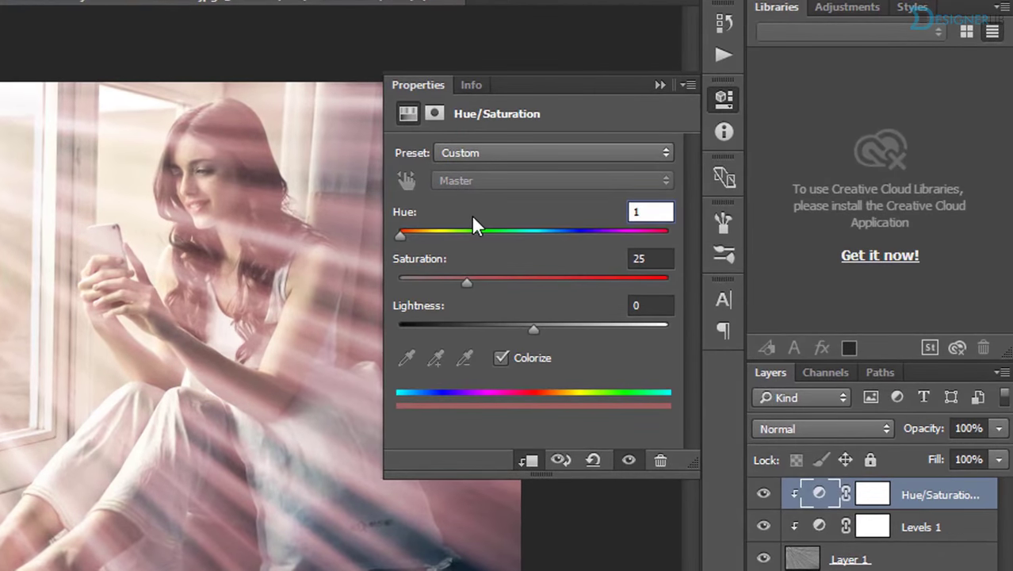
pyautogui.write('55')
pyautogui.press('Tab')
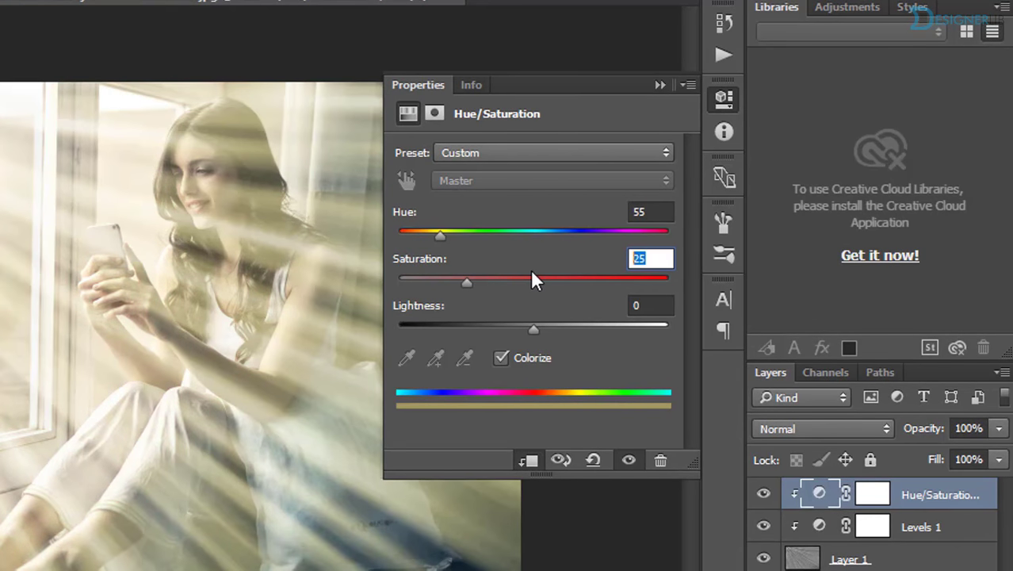
pyautogui.write('15')
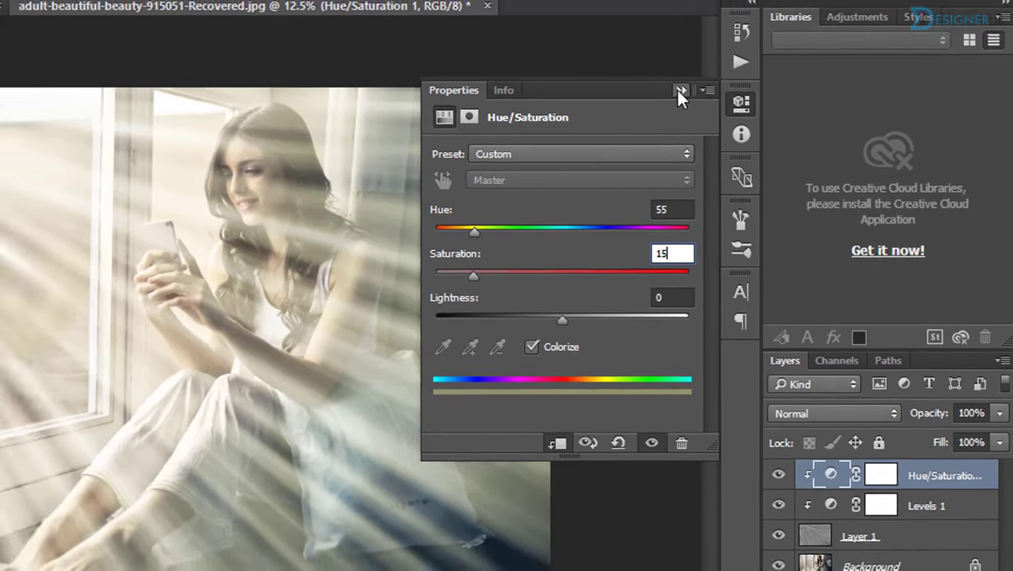
pyautogui.click(657, 84)
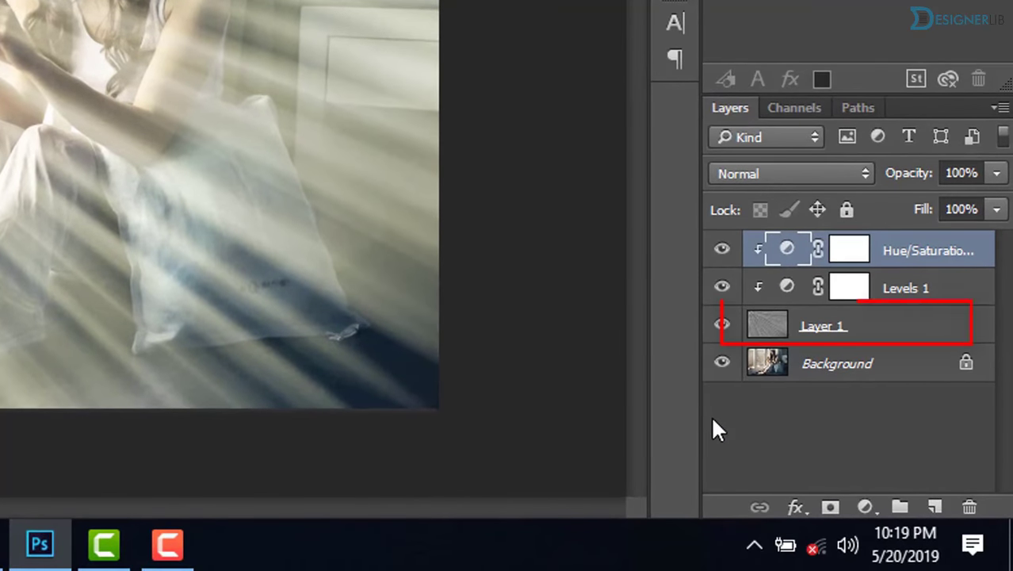
# Step: Add a layer mask to Layer 1 and switch to the Brush tool
pyautogui.click(838, 333)
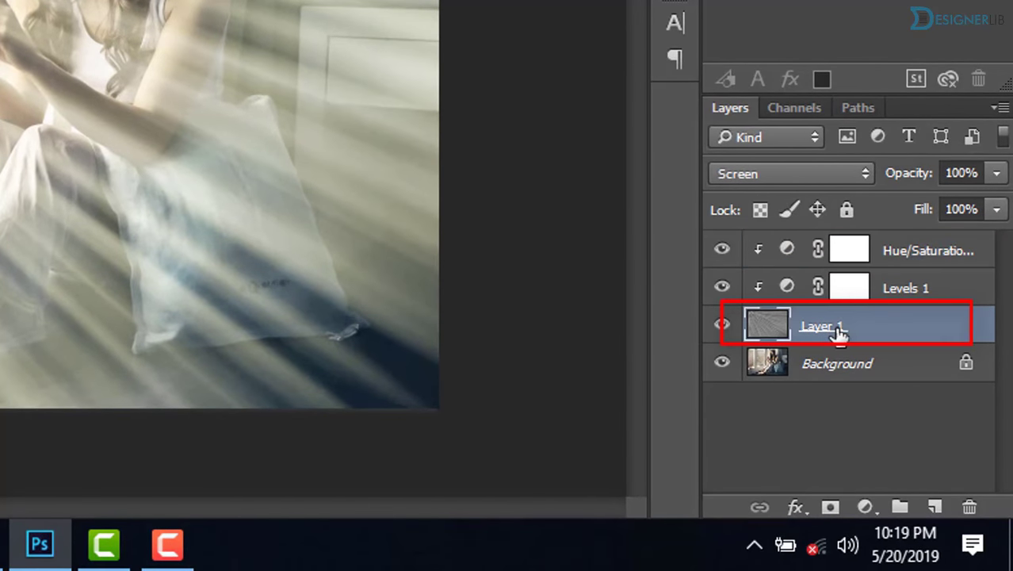
pyautogui.click(831, 509)
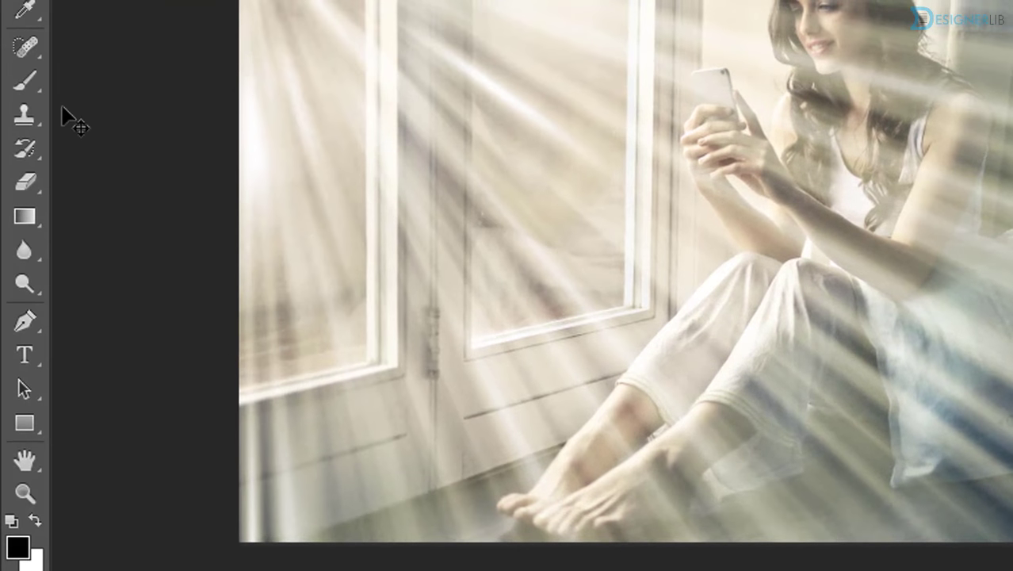
pyautogui.click(32, 78)
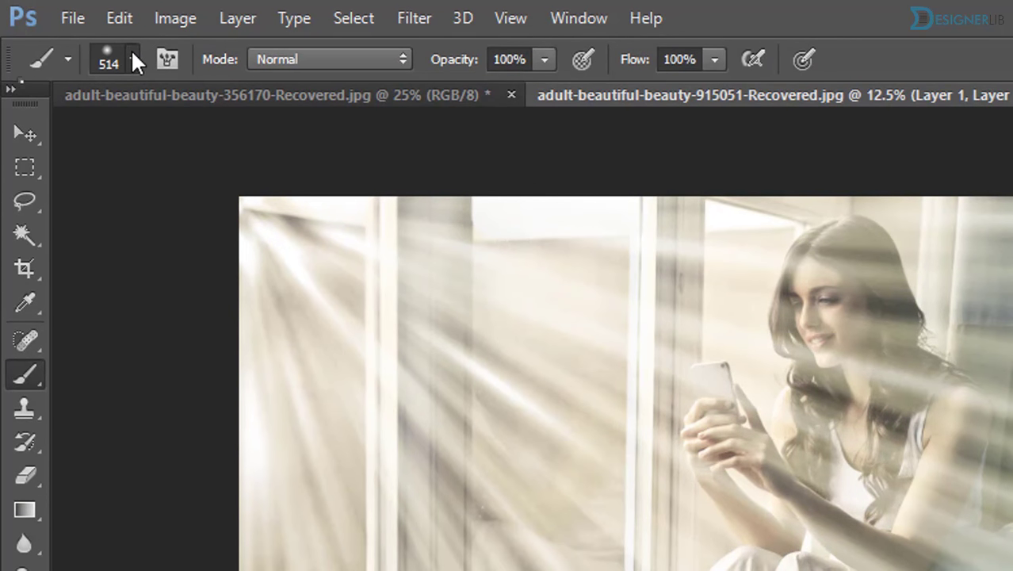
# Step: Set the brush to 700 px size with 0% hardness
pyautogui.click(133, 59)
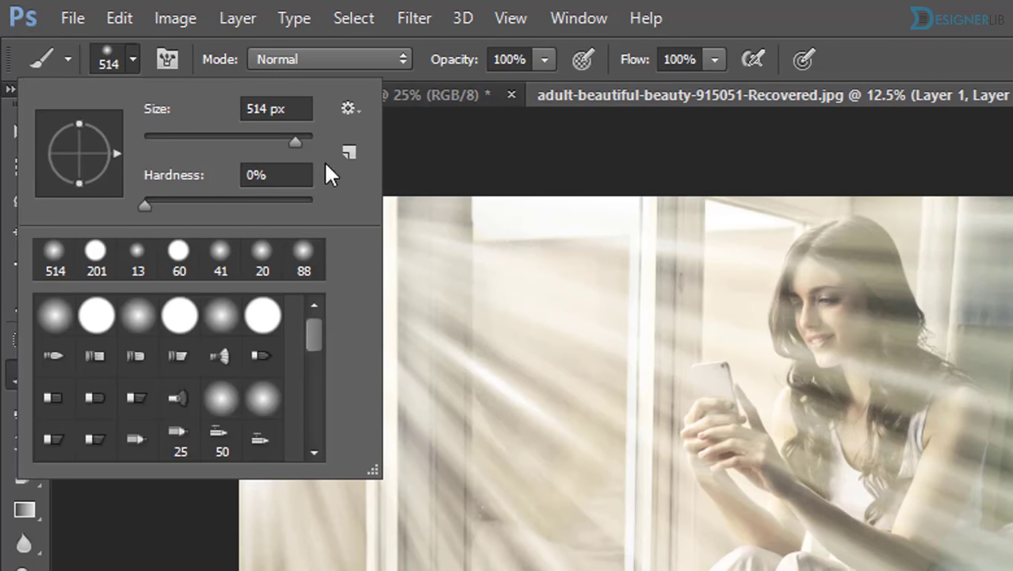
pyautogui.click(295, 141)
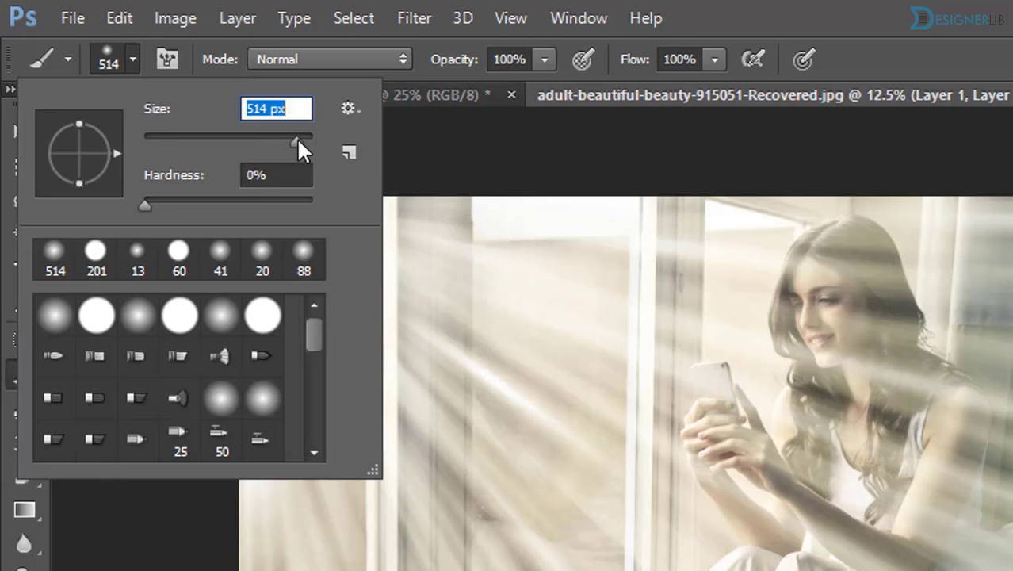
pyautogui.moveTo(297, 138); pyautogui.dragTo(298, 139)
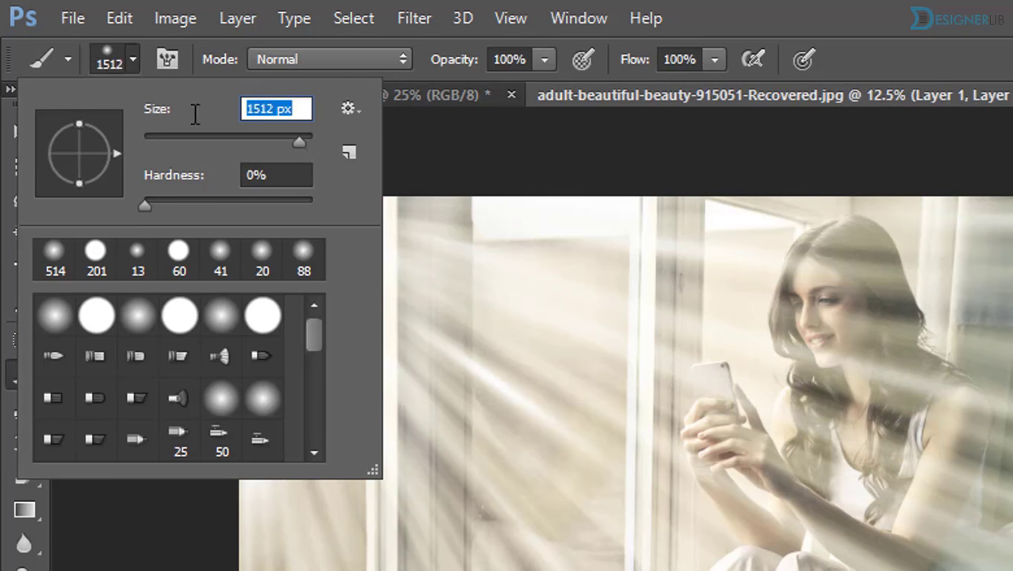
pyautogui.write('700')
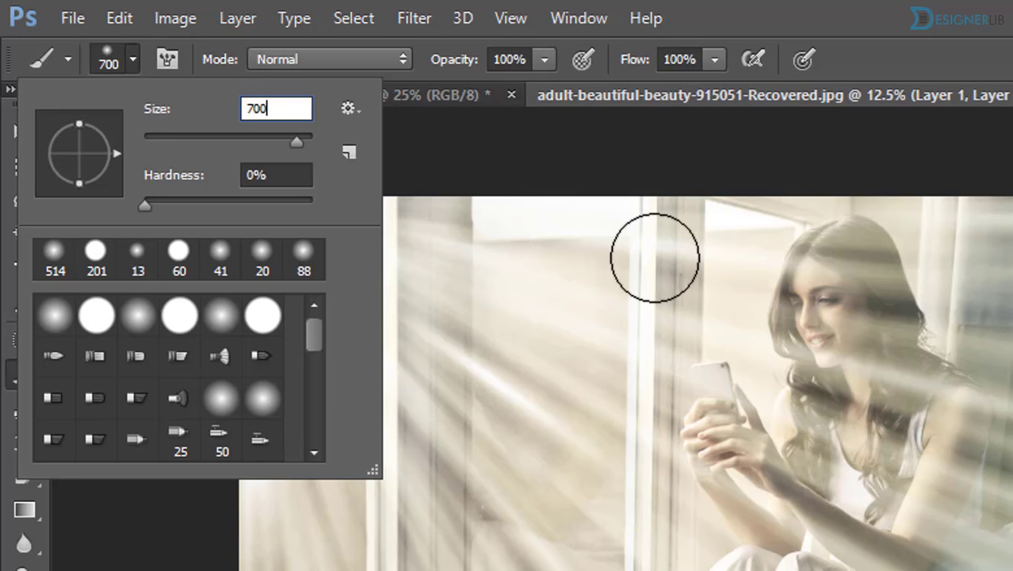
pyautogui.press('Tab')
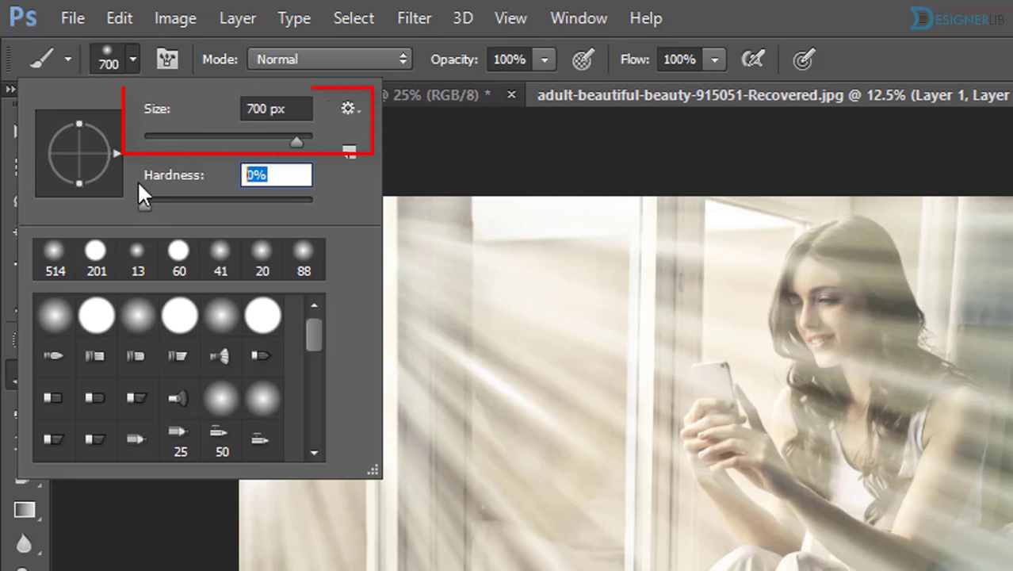
pyautogui.write('0')
pyautogui.press('Return')
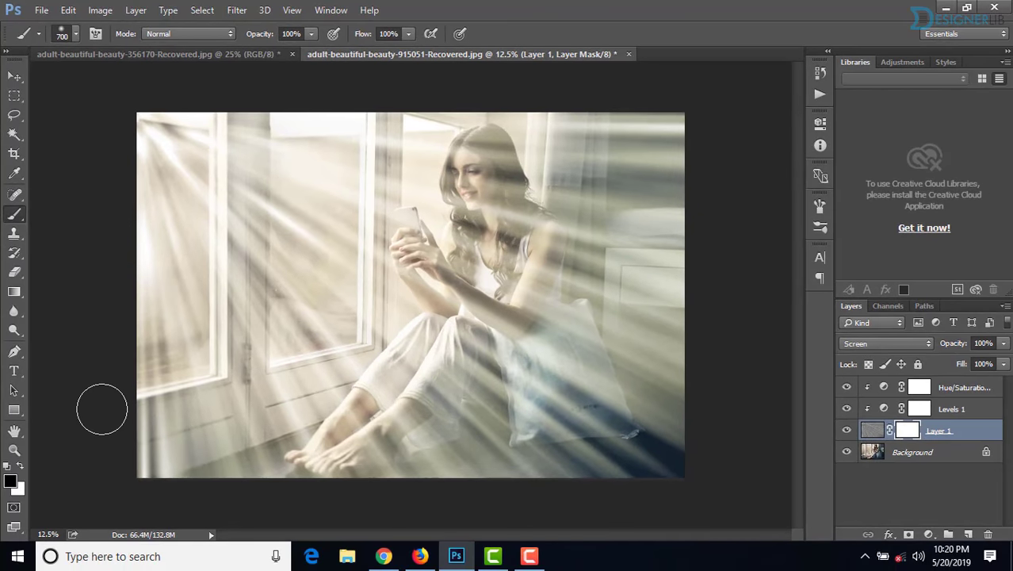
# Step: Paint black on Layer 1's mask over the woman, right wall, floor and feet
pyautogui.moveTo(101, 409)
pyautogui.mouseDown()
pyautogui.moveTo(117, 407)
pyautogui.moveTo(185, 507)
pyautogui.moveTo(125, 332)
pyautogui.moveTo(215, 452)
pyautogui.mouseUp()
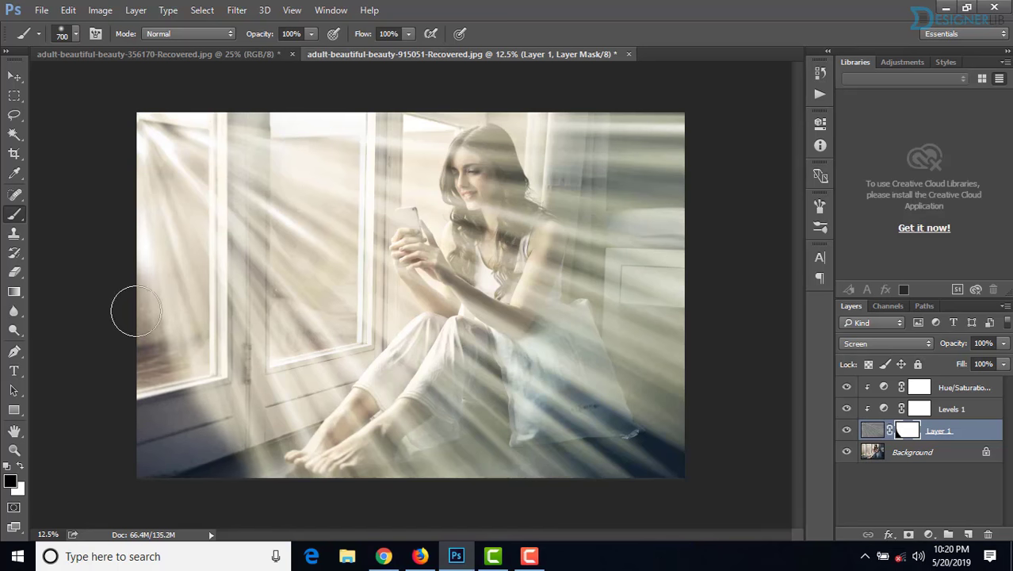
pyautogui.moveTo(124, 306); pyautogui.dragTo(262, 468)
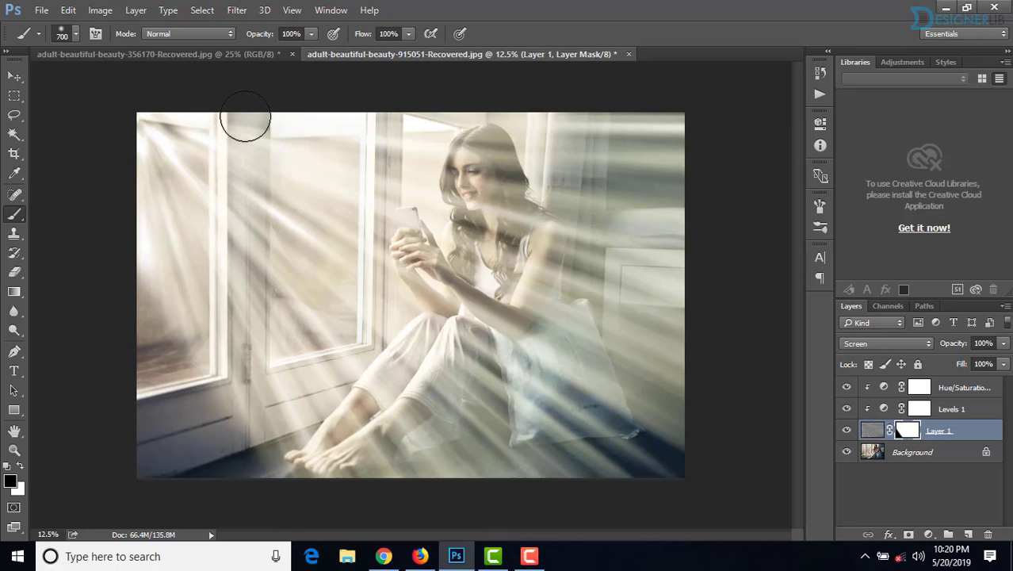
pyautogui.moveTo(242, 113); pyautogui.dragTo(778, 319)
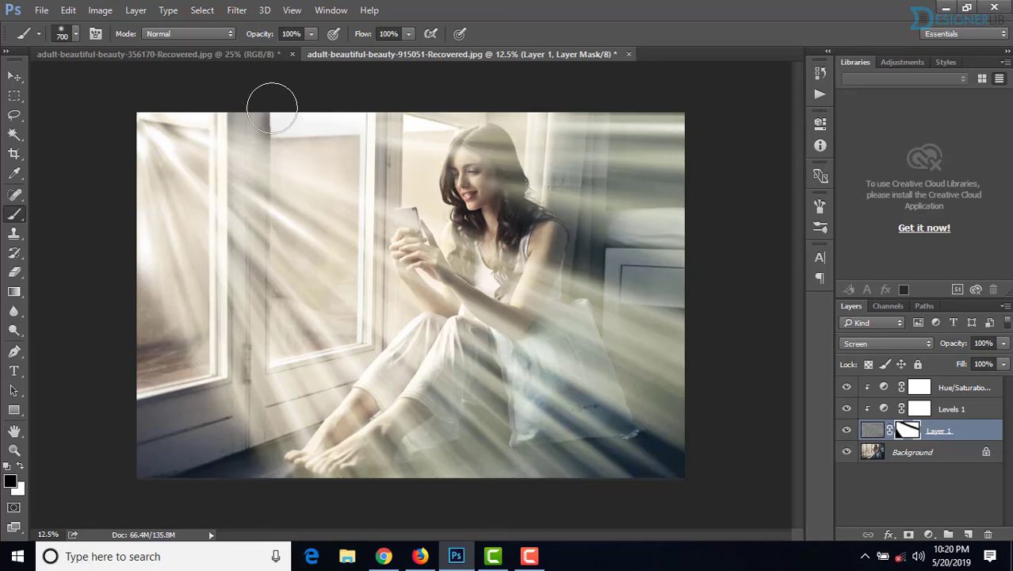
pyautogui.moveTo(242, 95); pyautogui.dragTo(742, 366)
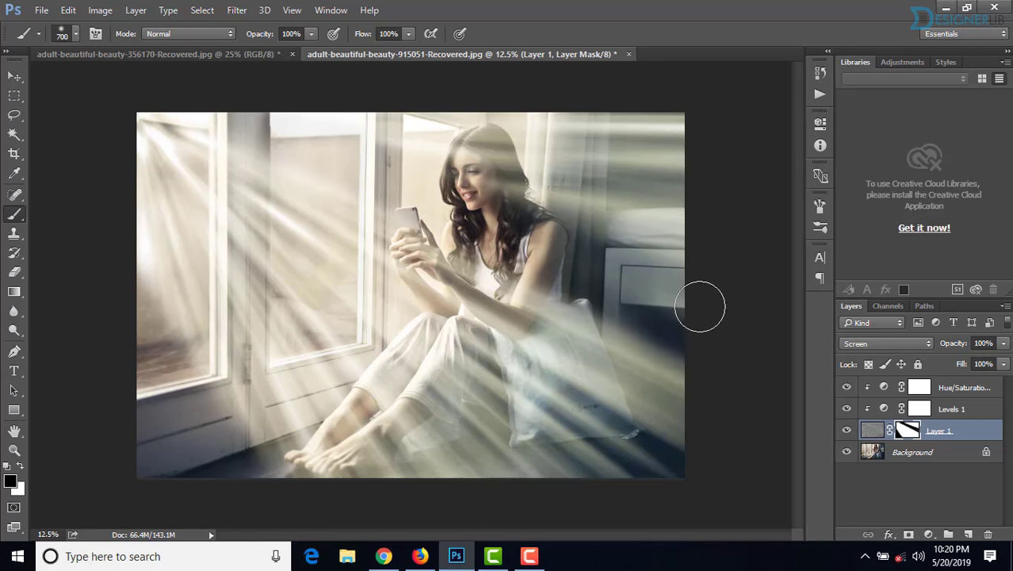
pyautogui.moveTo(701, 303)
pyautogui.mouseDown()
pyautogui.moveTo(609, 153)
pyautogui.moveTo(508, 105)
pyautogui.moveTo(294, 113)
pyautogui.moveTo(626, 181)
pyautogui.mouseUp()
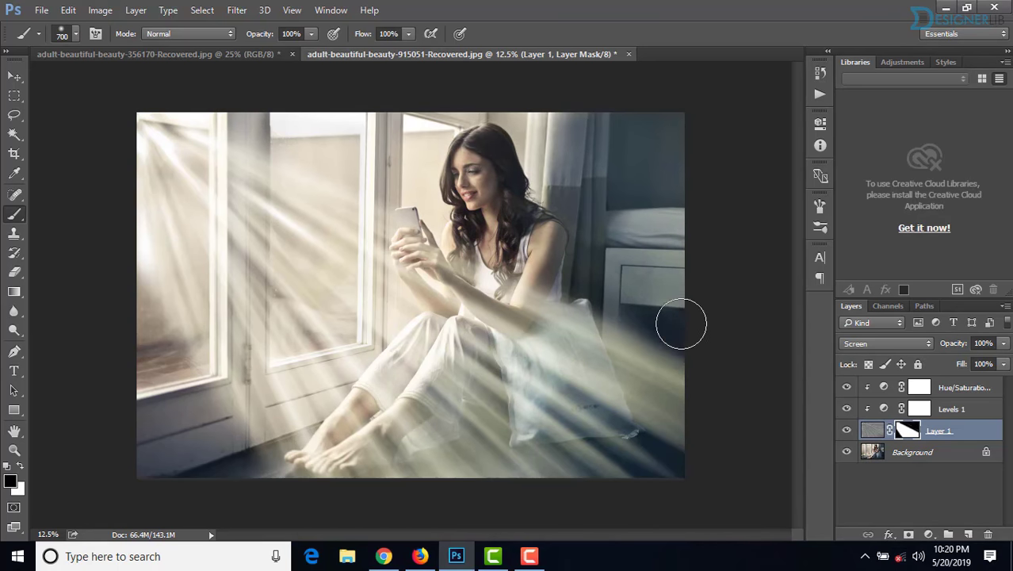
pyautogui.moveTo(681, 324)
pyautogui.mouseDown()
pyautogui.moveTo(349, 163)
pyautogui.moveTo(271, 101)
pyautogui.moveTo(169, 73)
pyautogui.mouseUp()
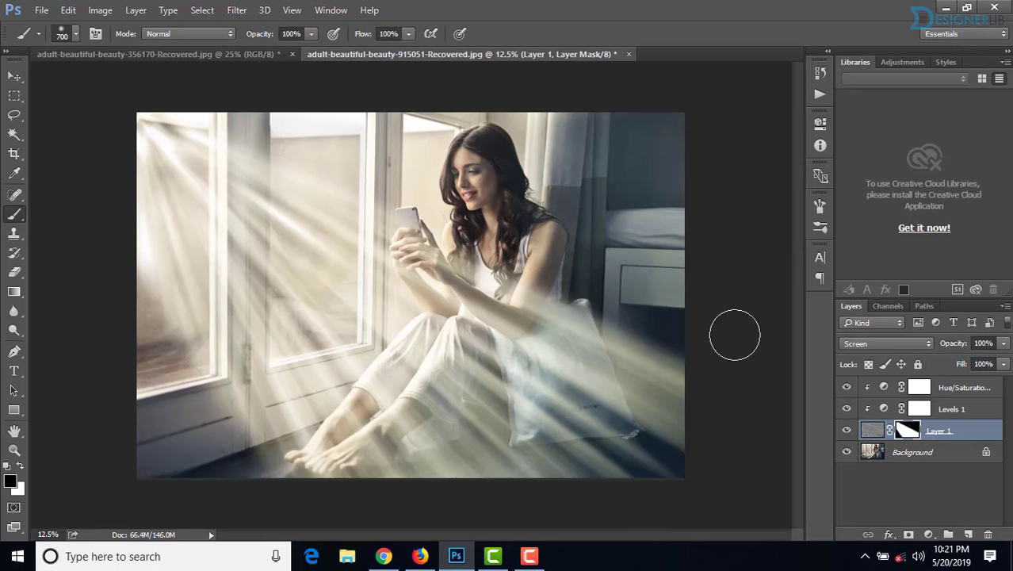
pyautogui.moveTo(735, 335); pyautogui.dragTo(210, 347)
pyautogui.moveTo(122, 290)
pyautogui.mouseDown()
pyautogui.moveTo(238, 389)
pyautogui.moveTo(477, 524)
pyautogui.mouseUp()
pyautogui.moveTo(301, 461); pyautogui.dragTo(341, 459)
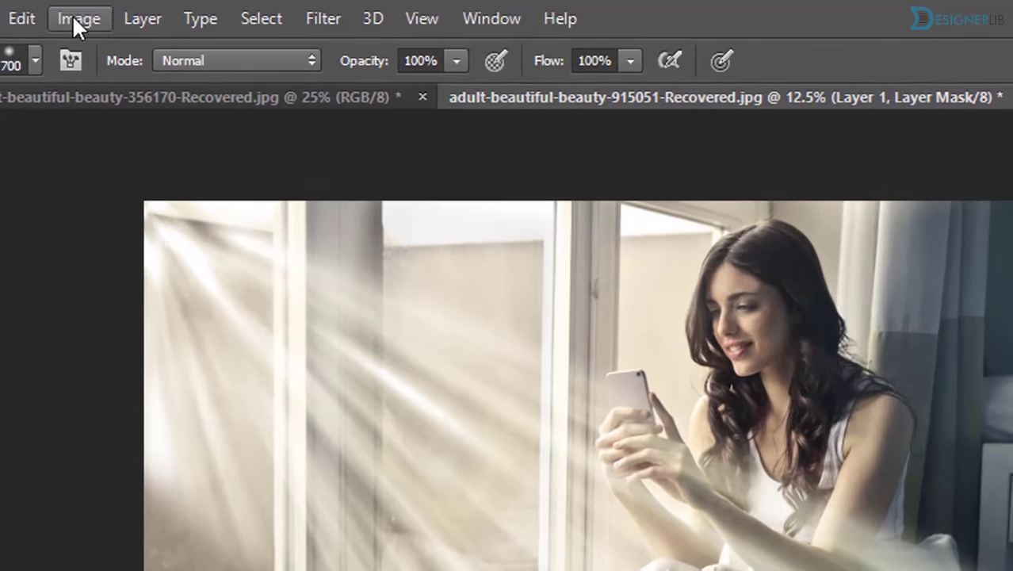
# Step: Apply Brightness/Contrast with brightness -11 and contrast 55 to Layer 1's mask
pyautogui.click(77, 20)
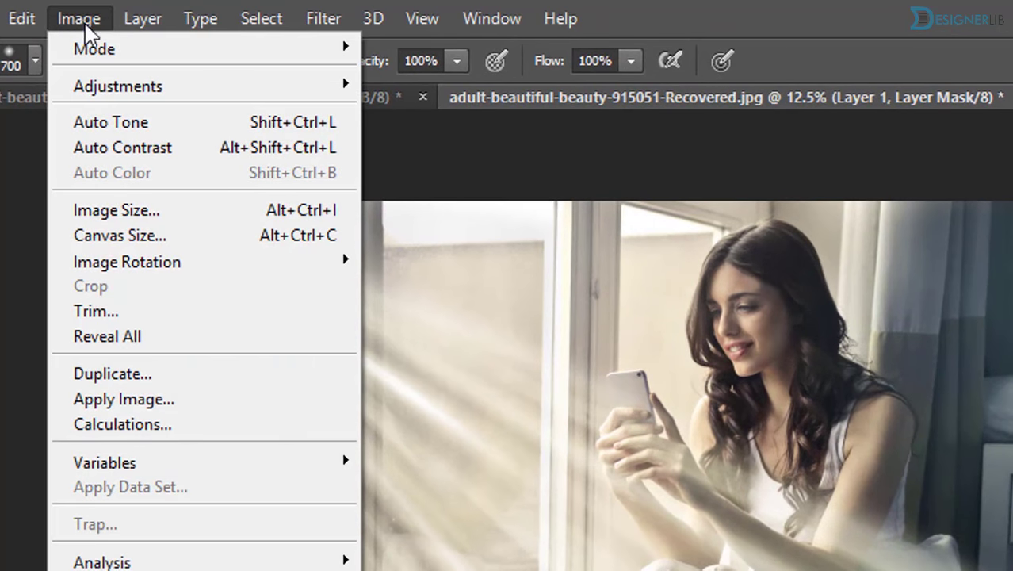
pyautogui.moveTo(118, 85)
pyautogui.click(516, 95)
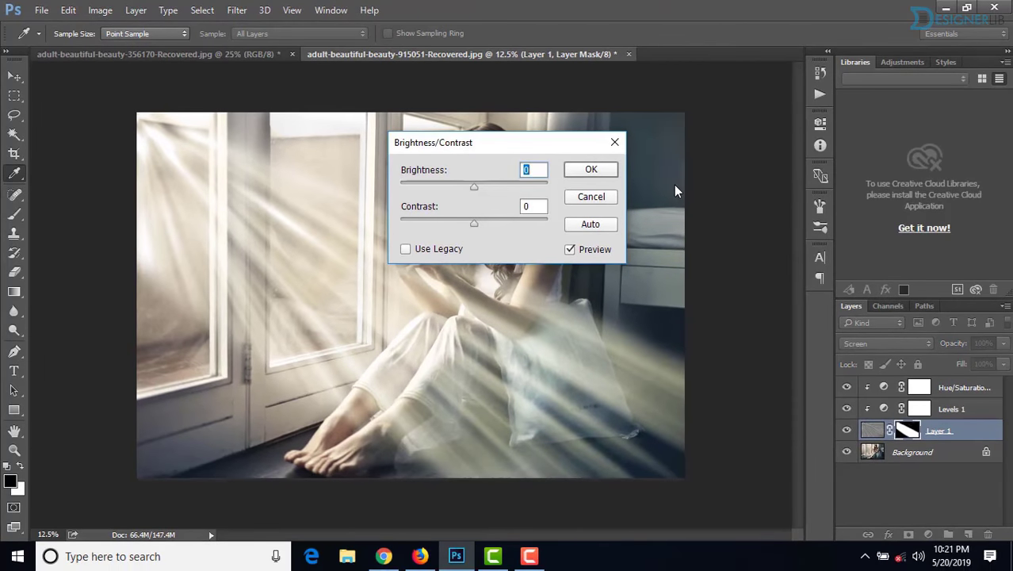
pyautogui.moveTo(475, 182); pyautogui.dragTo(475, 176)
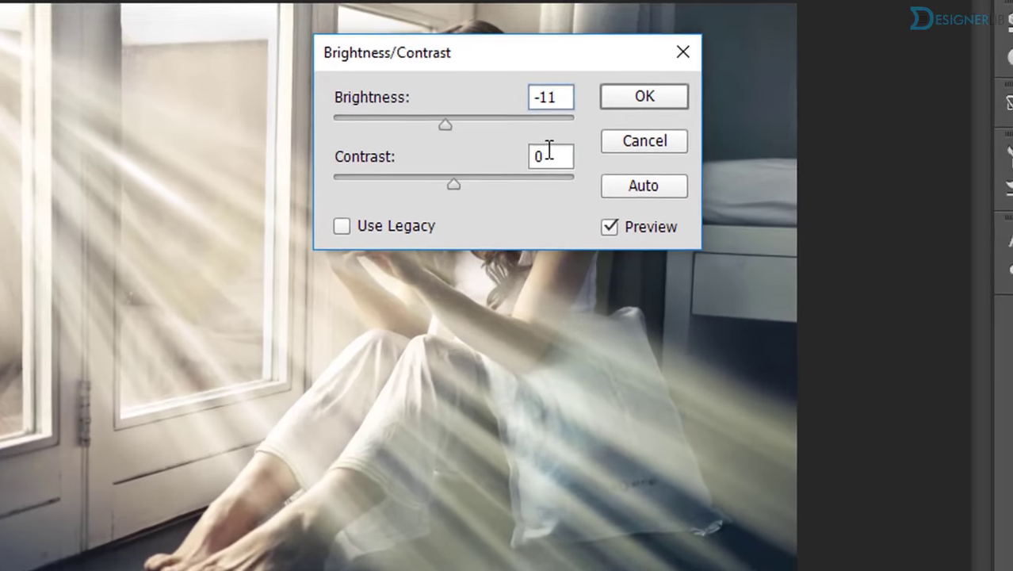
pyautogui.doubleClick(531, 206)
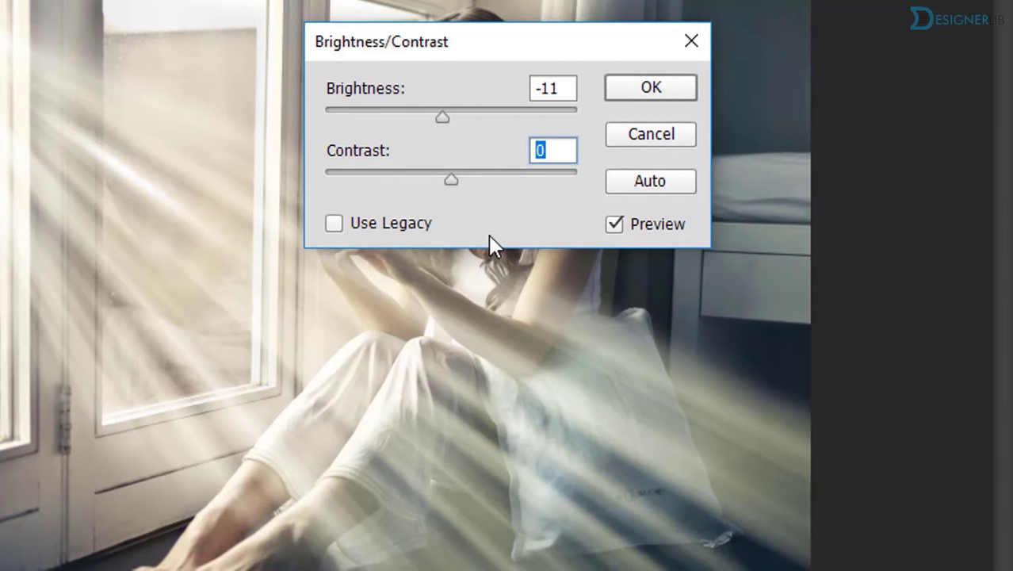
pyautogui.write('55')
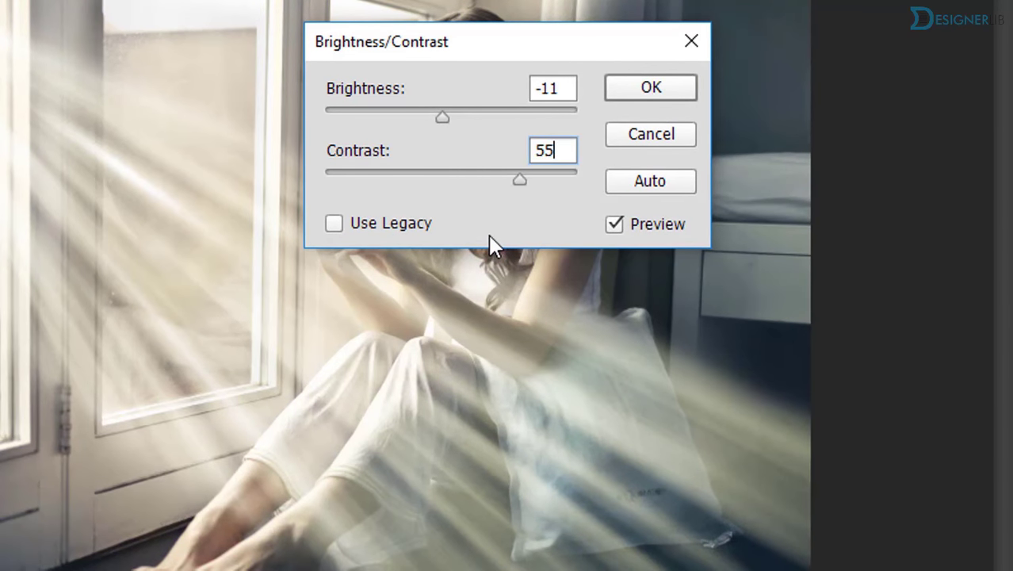
pyautogui.click(651, 92)
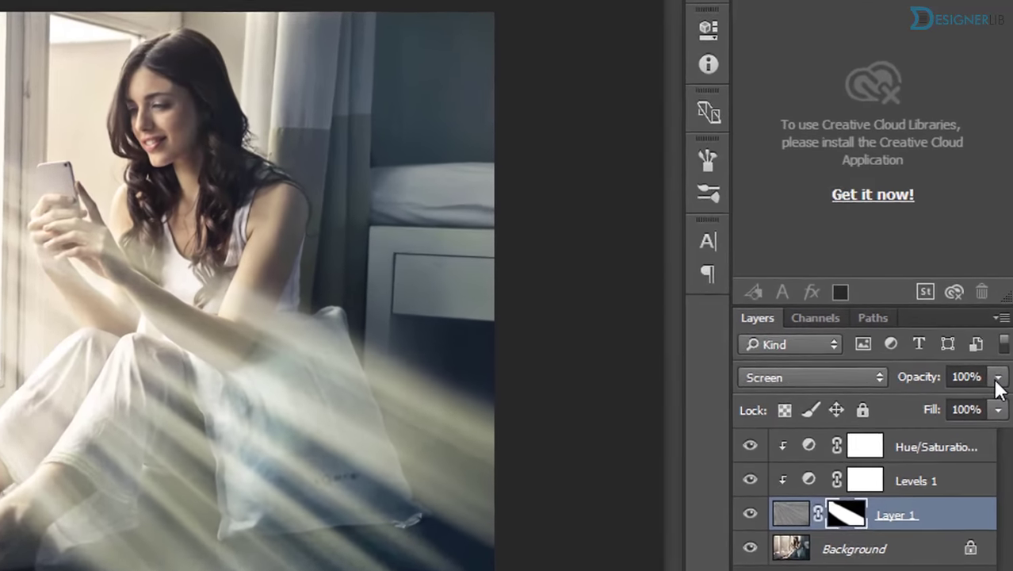
# Step: Lower Layer 1's opacity to about 57% to soften the light rays
pyautogui.click(1003, 343)
pyautogui.moveTo(995, 420); pyautogui.dragTo(978, 425)
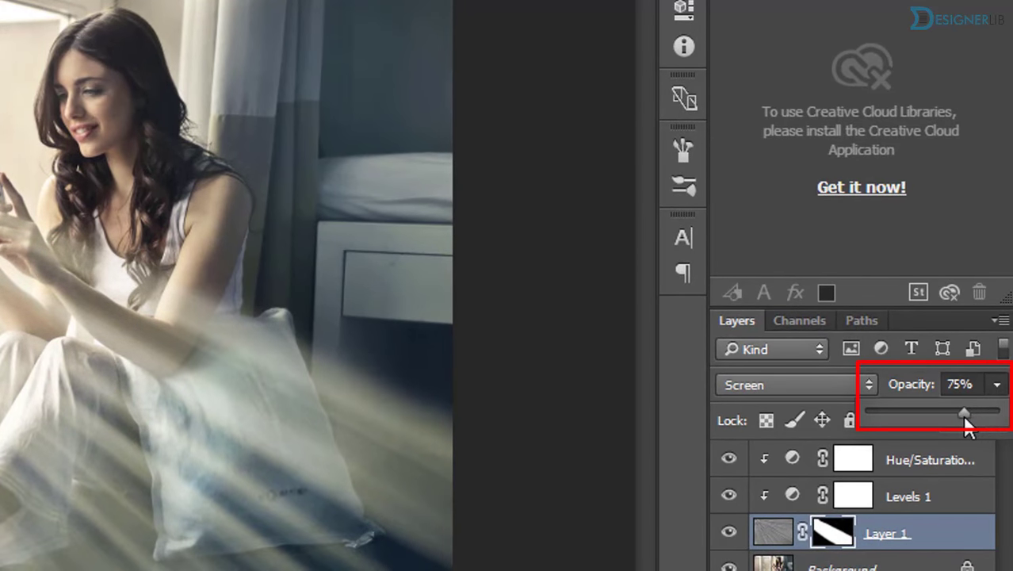
pyautogui.moveTo(965, 420); pyautogui.dragTo(942, 422)
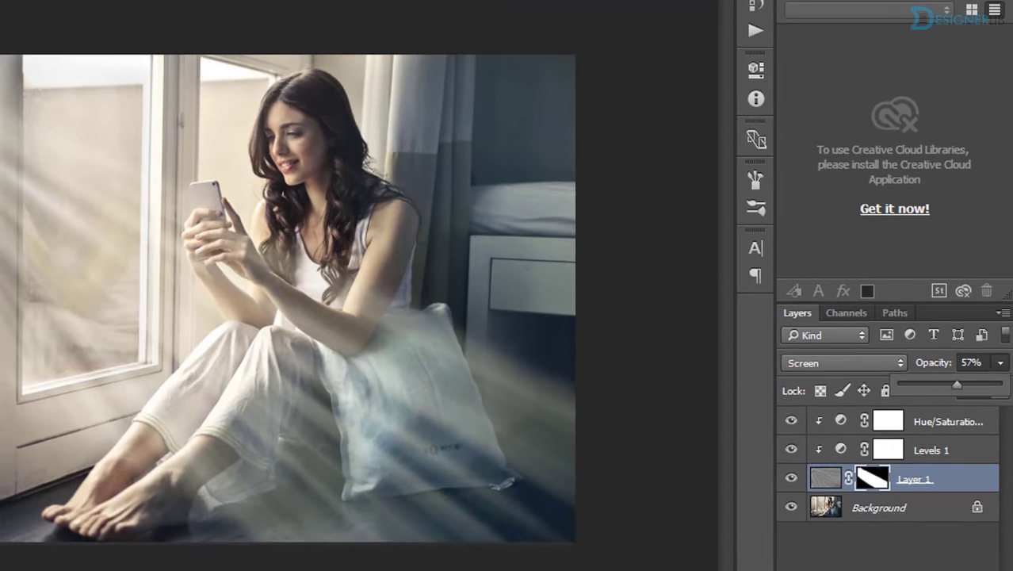
pyautogui.click(789, 563)
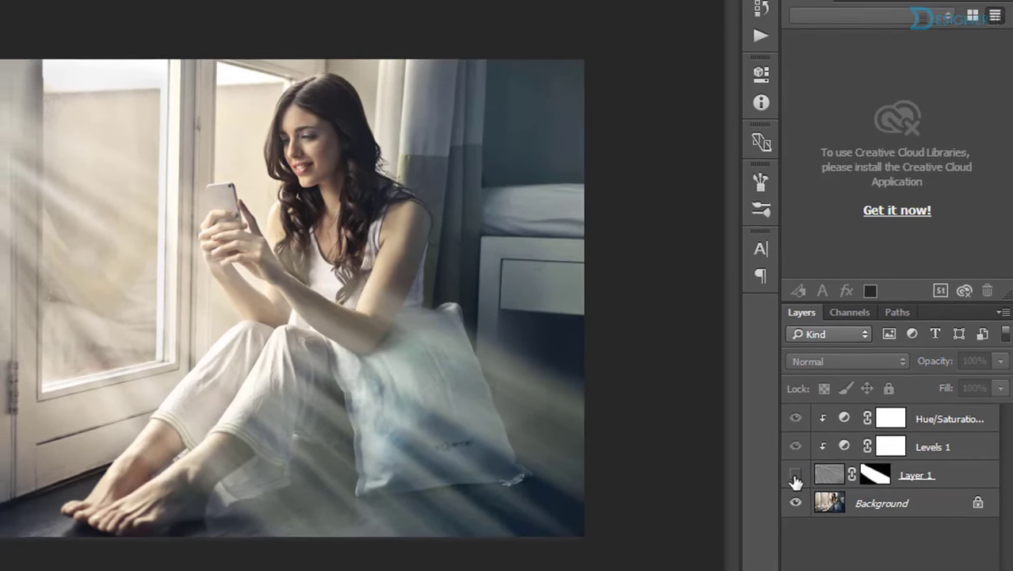
# Step: Hide and reshow Layer 1 to compare the photo with and without rays
pyautogui.click(792, 479)
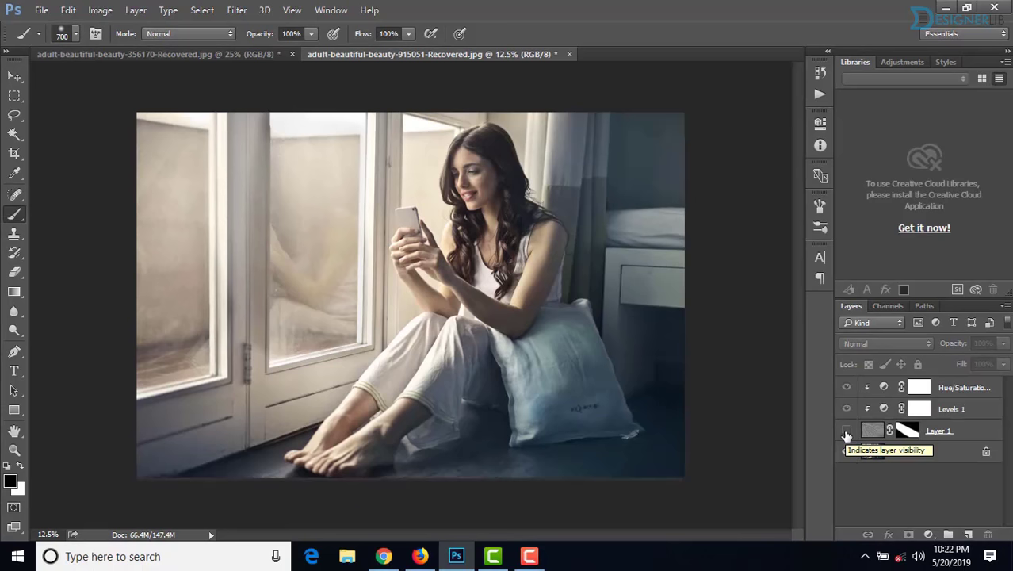
pyautogui.click(847, 431)
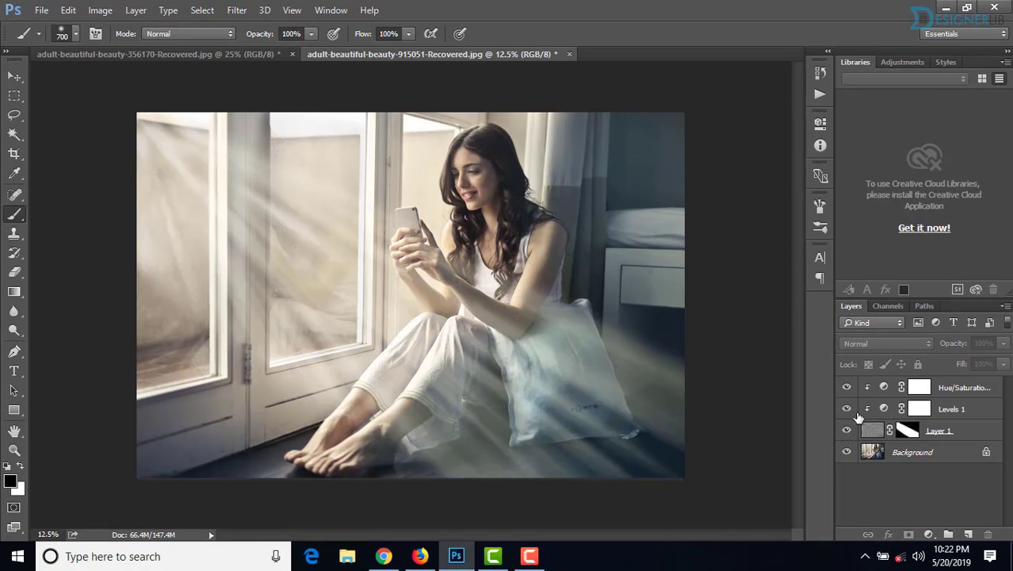
pyautogui.click(15, 76)
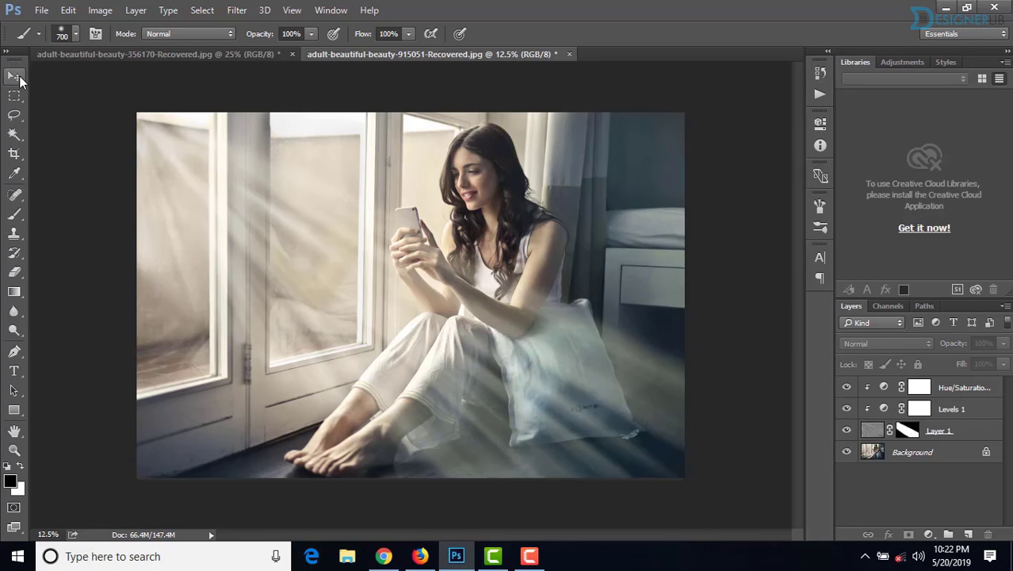
# Step: In the 356170 woman-on-chair photo, render grey Clouds on a new layer
pyautogui.click(171, 56)
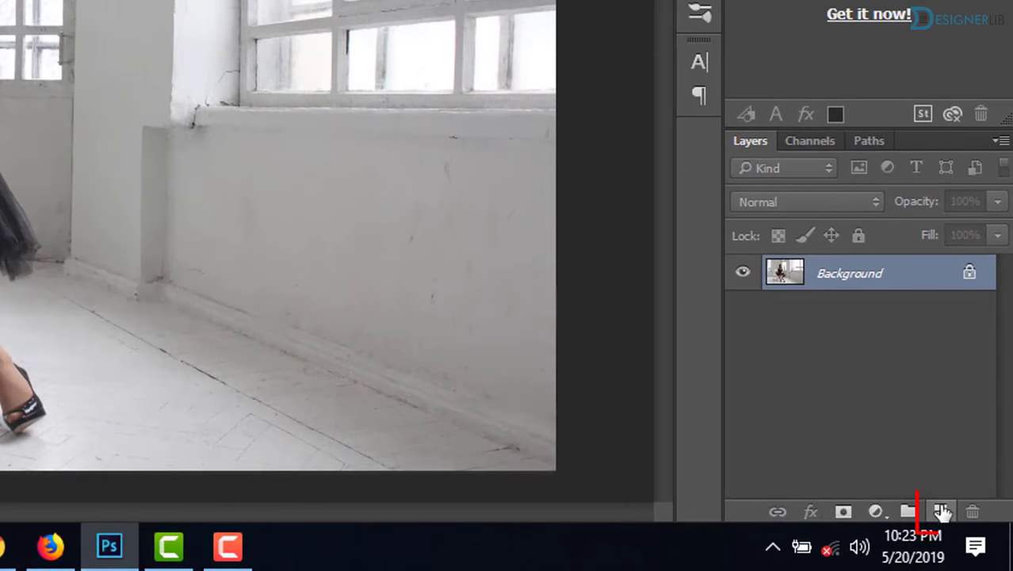
pyautogui.click(945, 515)
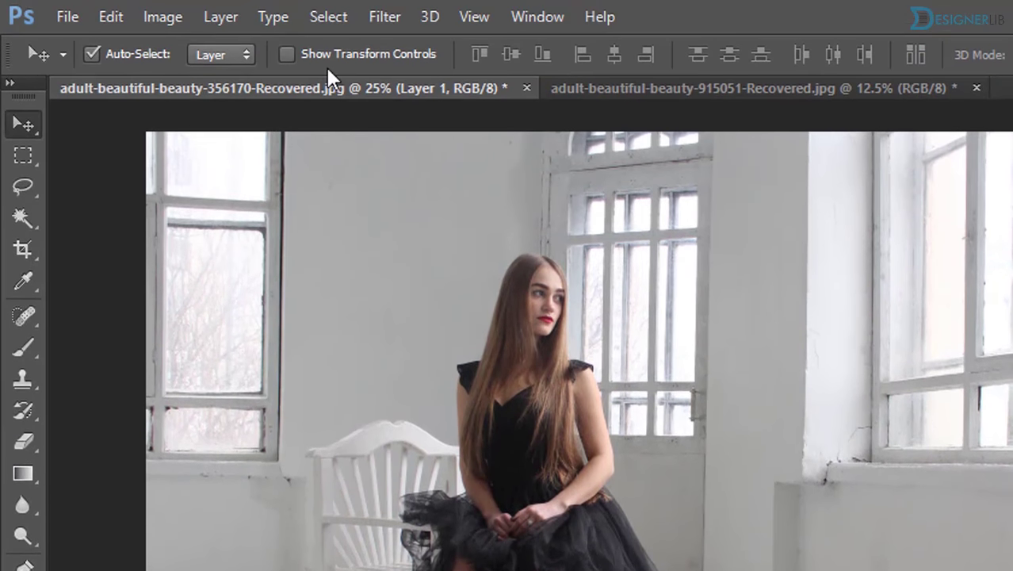
pyautogui.click(385, 17)
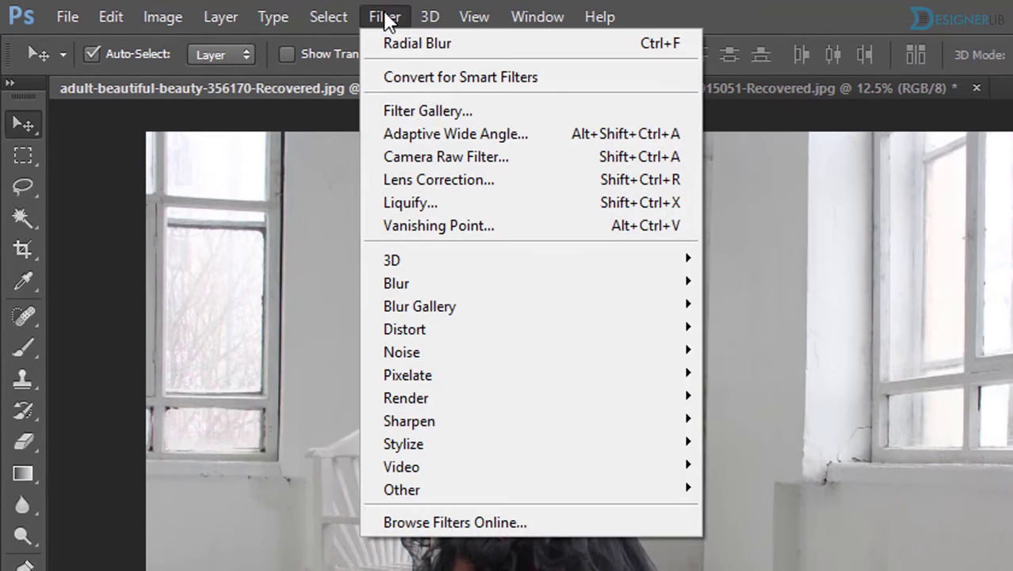
pyautogui.moveTo(406, 397)
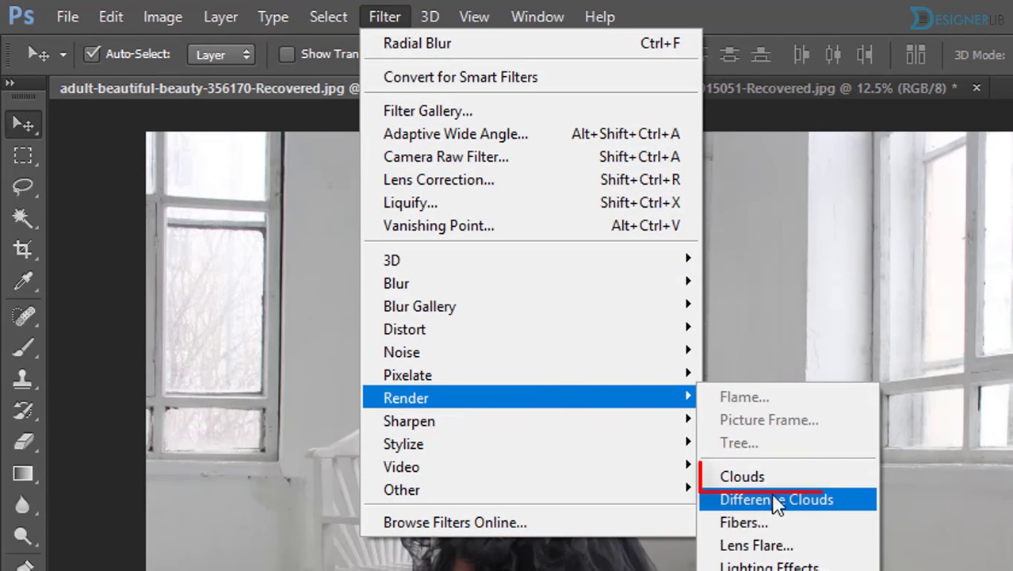
pyautogui.click(758, 475)
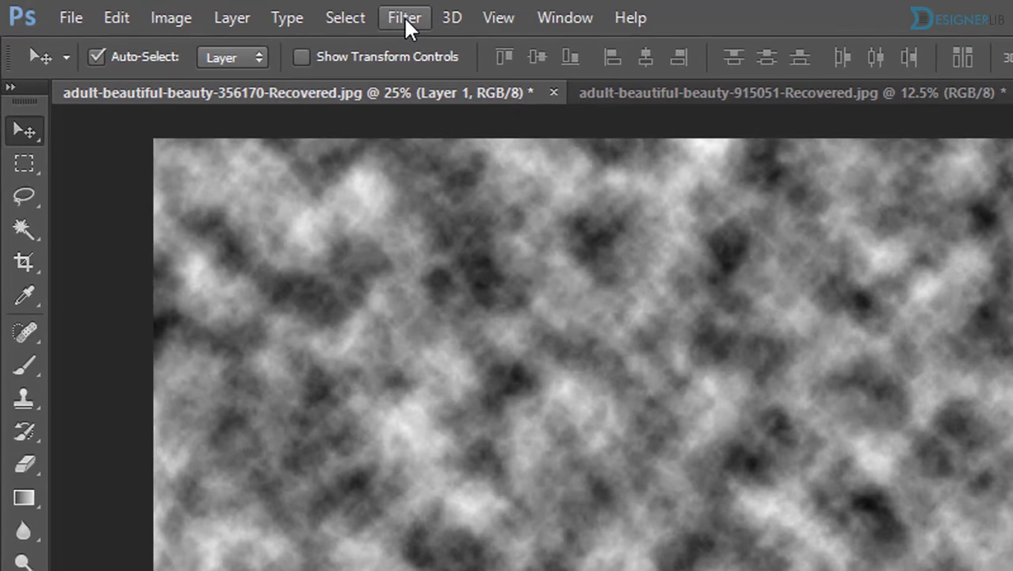
pyautogui.click(238, 11)
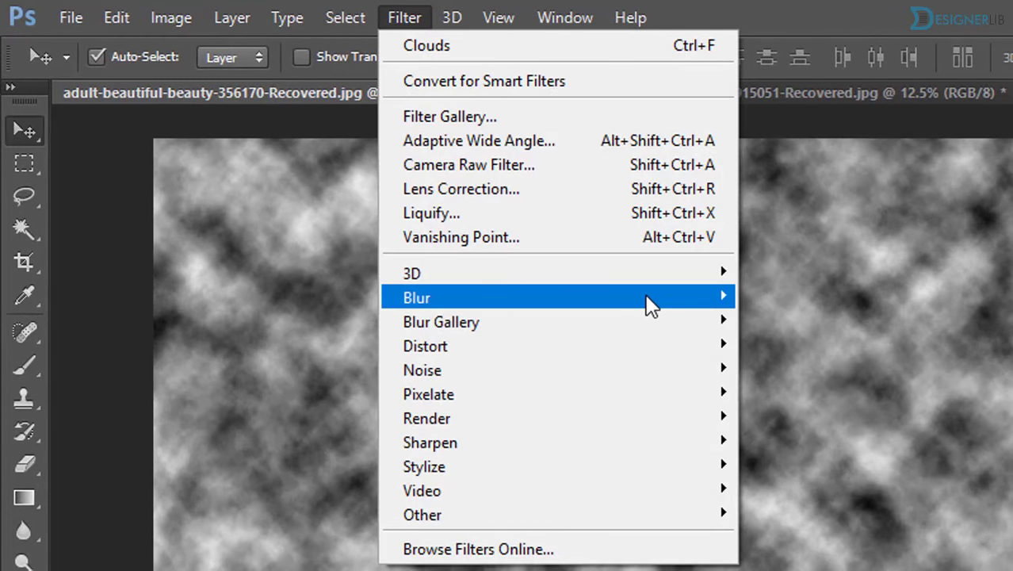
pyautogui.moveTo(417, 298)
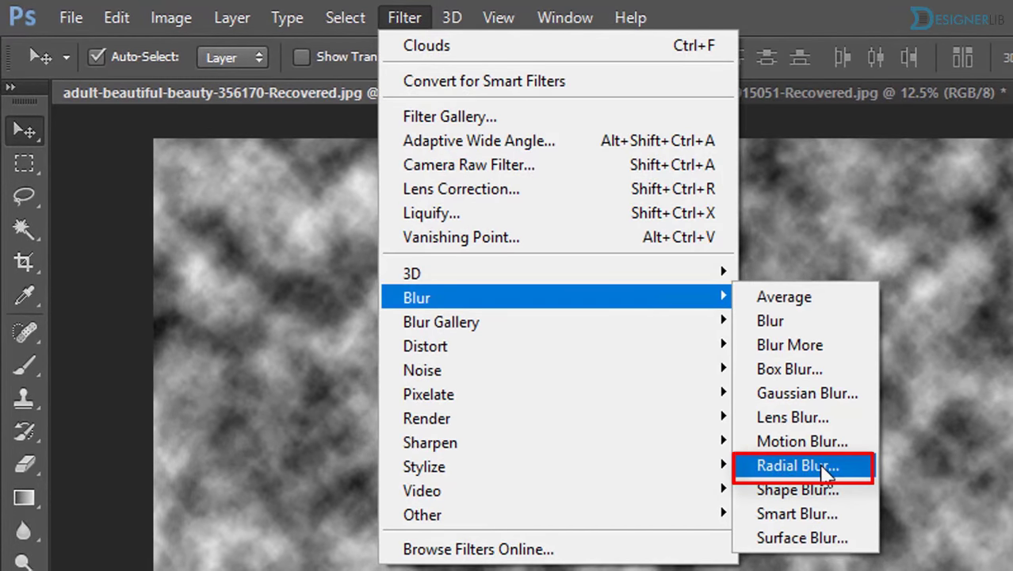
# Step: Apply a zoom Radial Blur (Amount 100, Best) centred at the top-right corner to the clouds
pyautogui.click(766, 466)
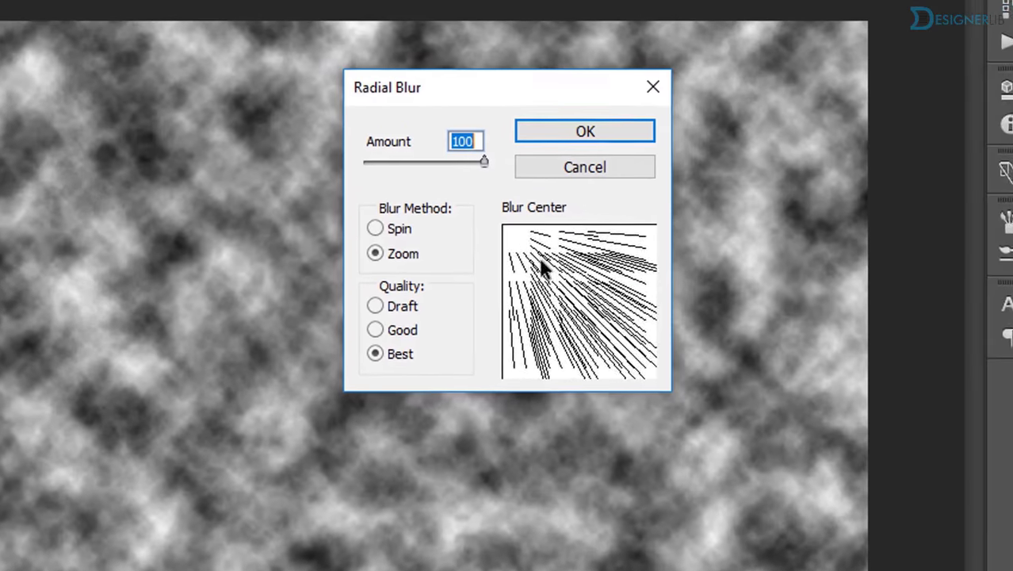
pyautogui.moveTo(517, 222); pyautogui.dragTo(550, 260)
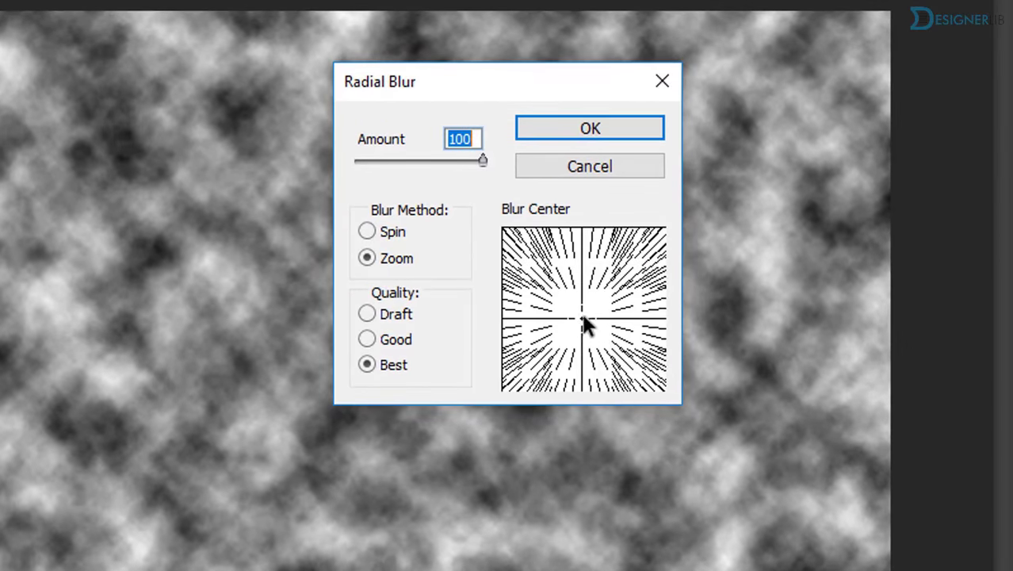
pyautogui.moveTo(577, 324); pyautogui.dragTo(675, 225)
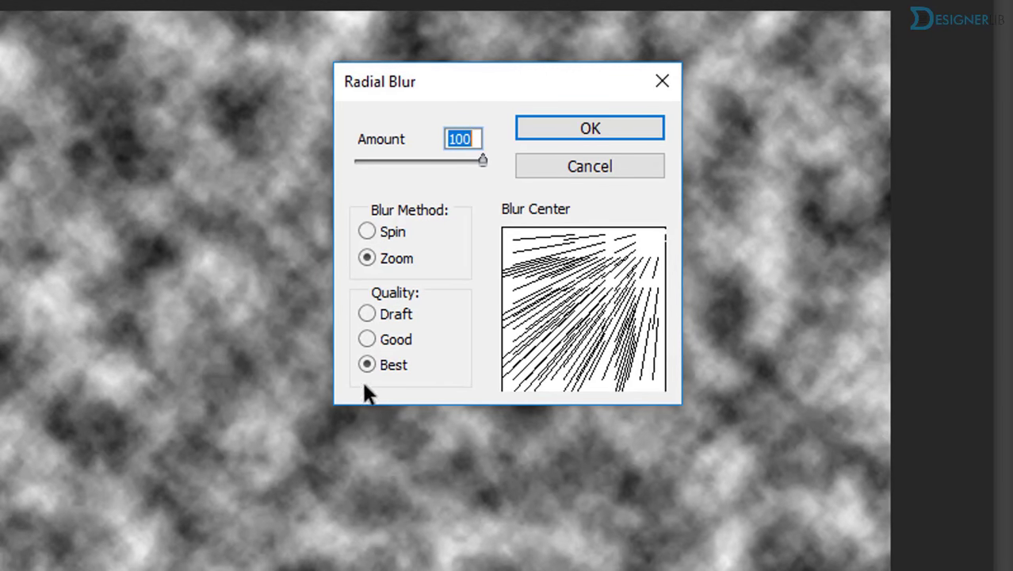
pyautogui.click(611, 125)
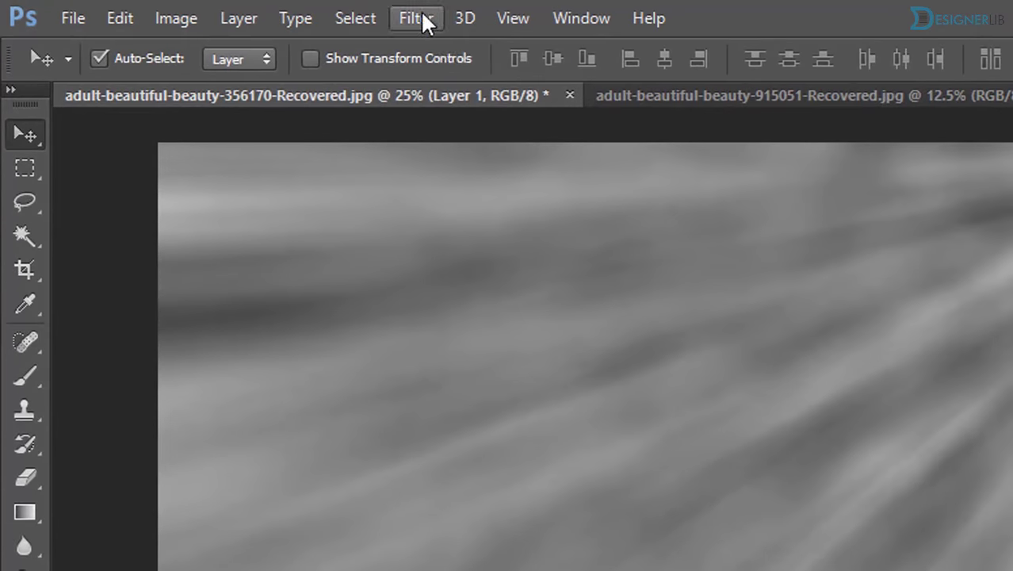
# Step: Repeat the Radial Blur a second time to smooth the rays
pyautogui.click(415, 17)
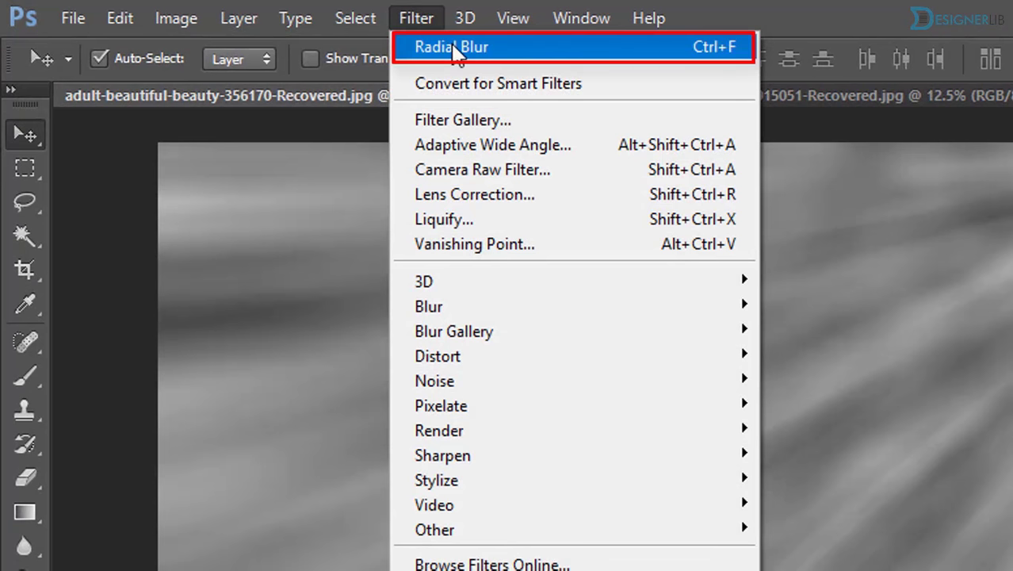
pyautogui.click(453, 48)
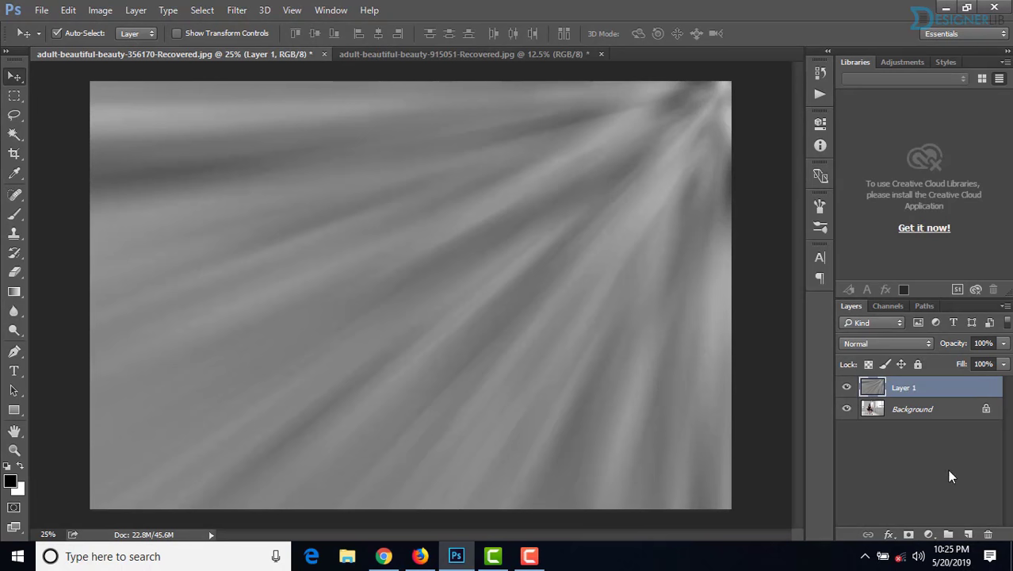
pyautogui.click(910, 344)
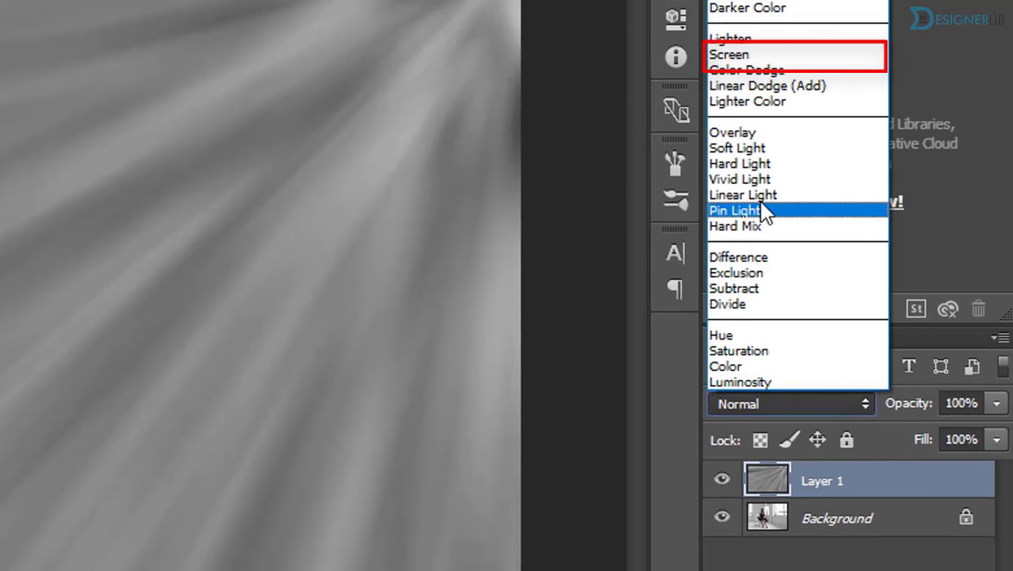
# Step: Set Layer 1's blend mode to Screen so only the light streaks show
pyautogui.click(760, 56)
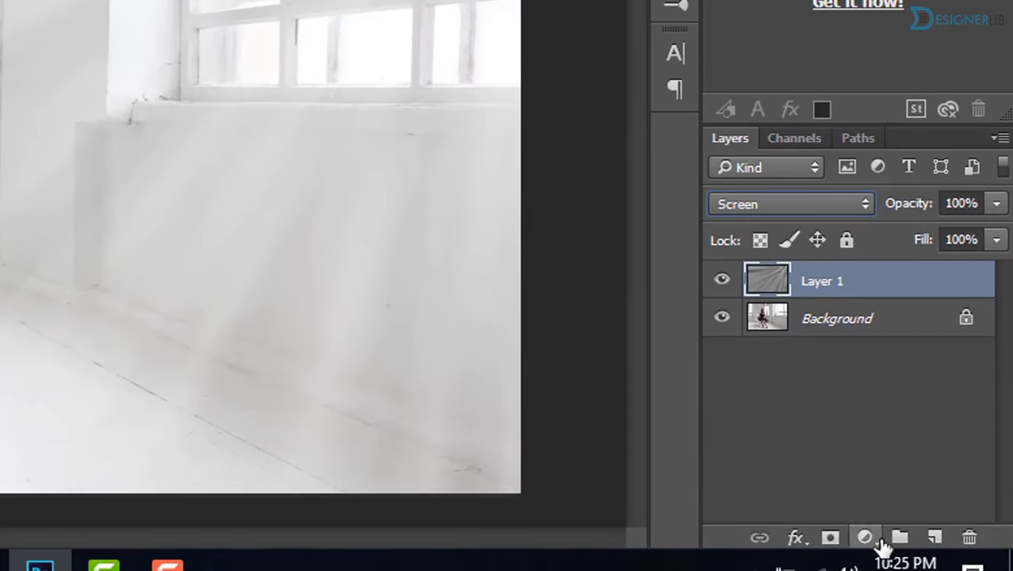
pyautogui.click(869, 539)
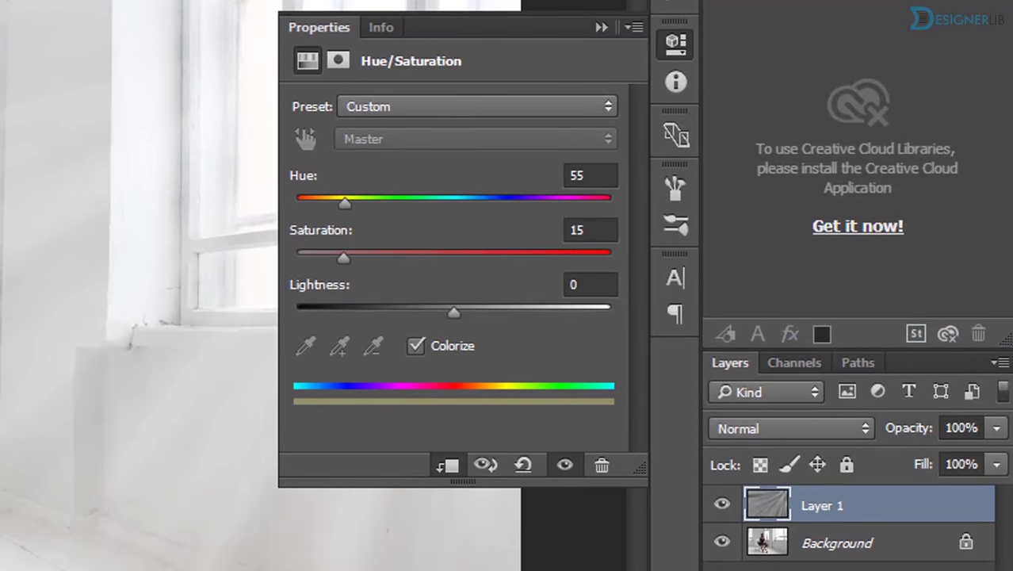
# Step: Add a Levels layer clipped to Layer 1 with input levels 101 and 165
pyautogui.click(825, 556)
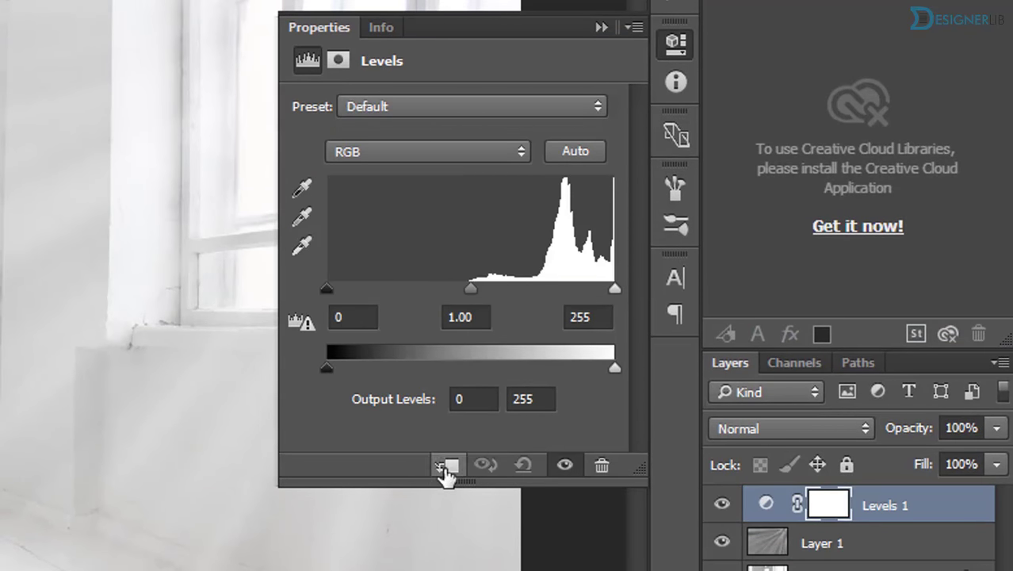
pyautogui.click(448, 468)
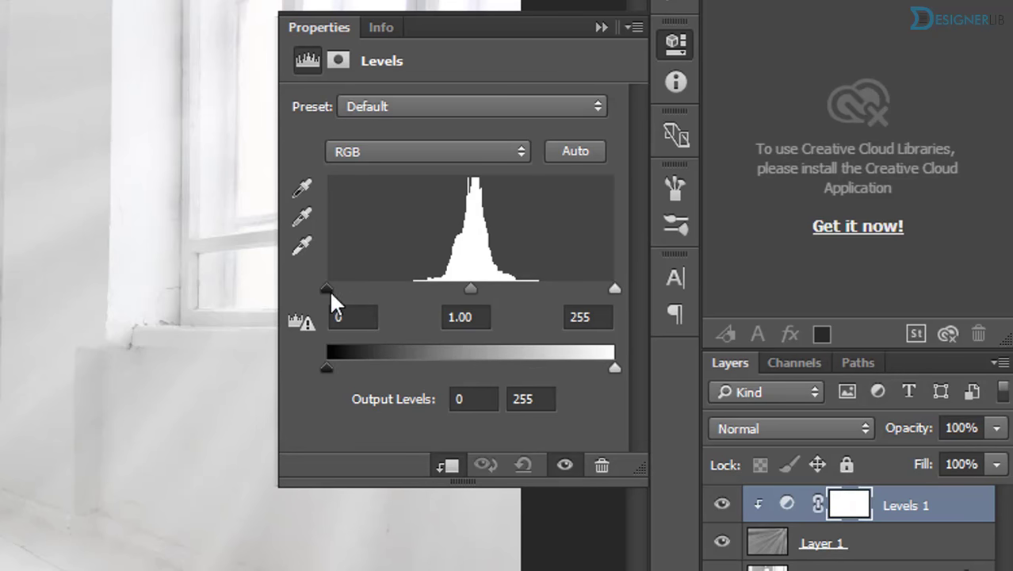
pyautogui.moveTo(327, 288); pyautogui.dragTo(442, 288)
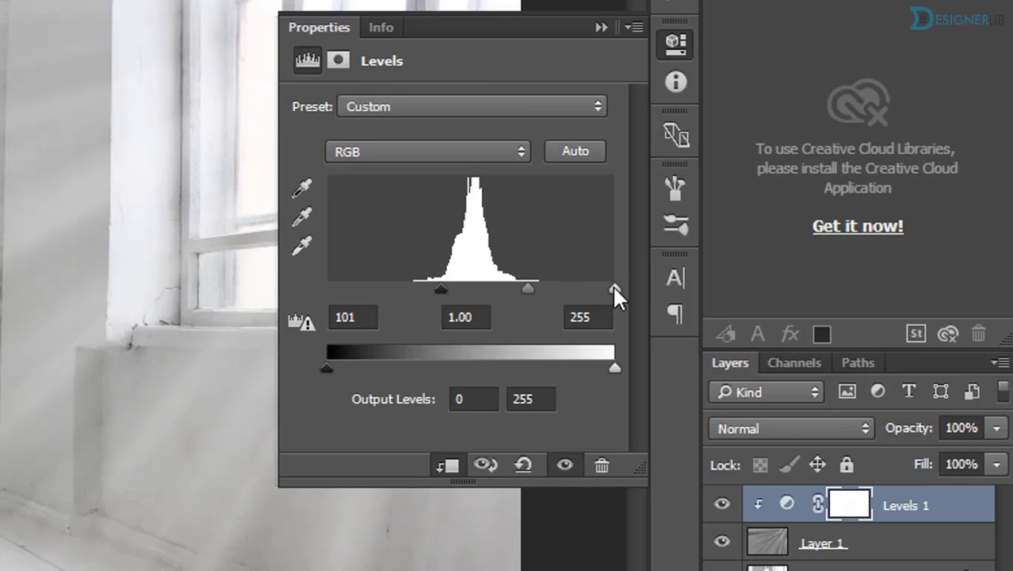
pyautogui.moveTo(615, 289); pyautogui.dragTo(514, 290)
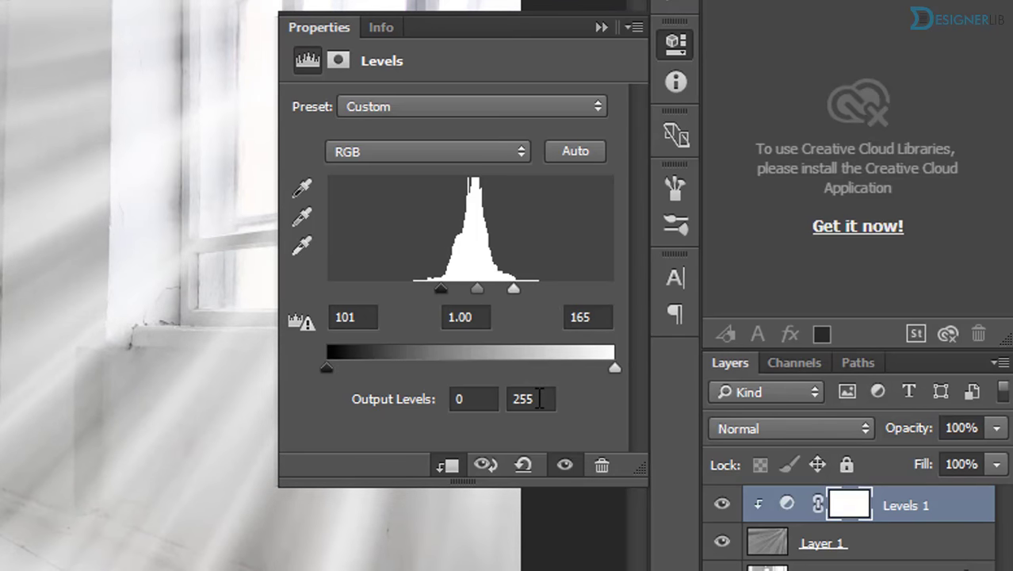
pyautogui.click(602, 29)
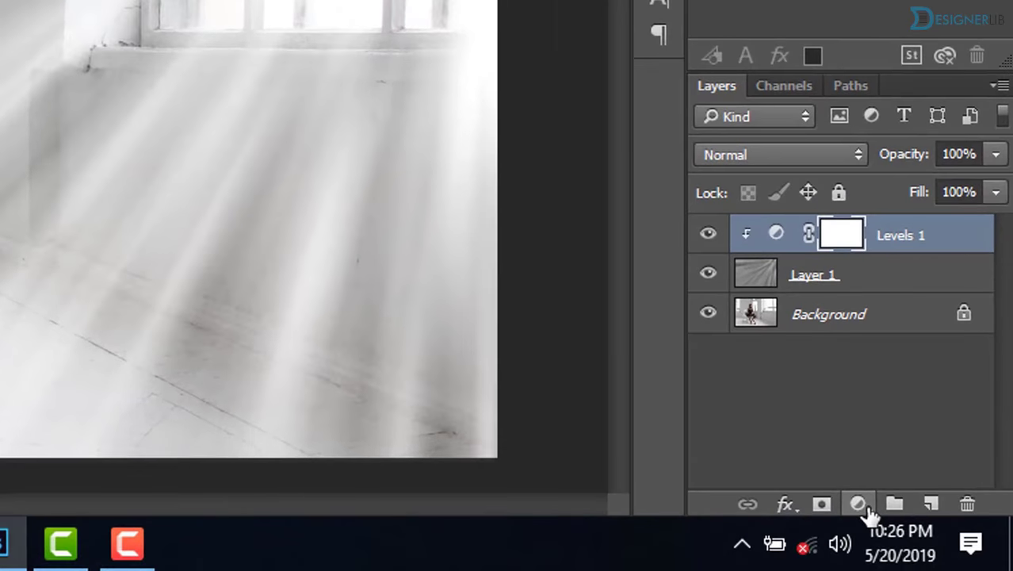
# Step: Add a clipped, colorized Hue/Saturation layer at Hue 55, Saturation 15, Lightness -5
pyautogui.click(865, 505)
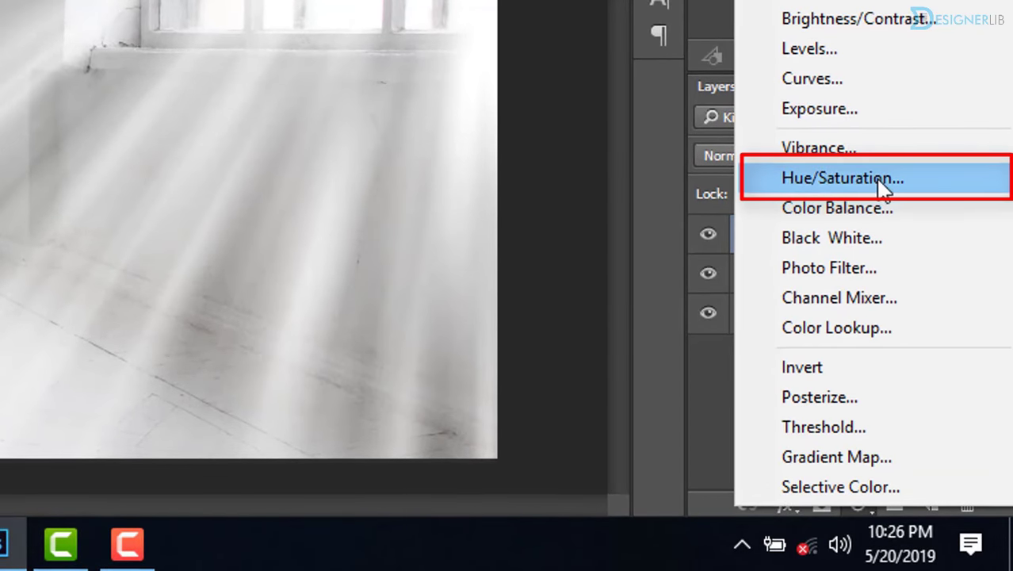
pyautogui.click(872, 186)
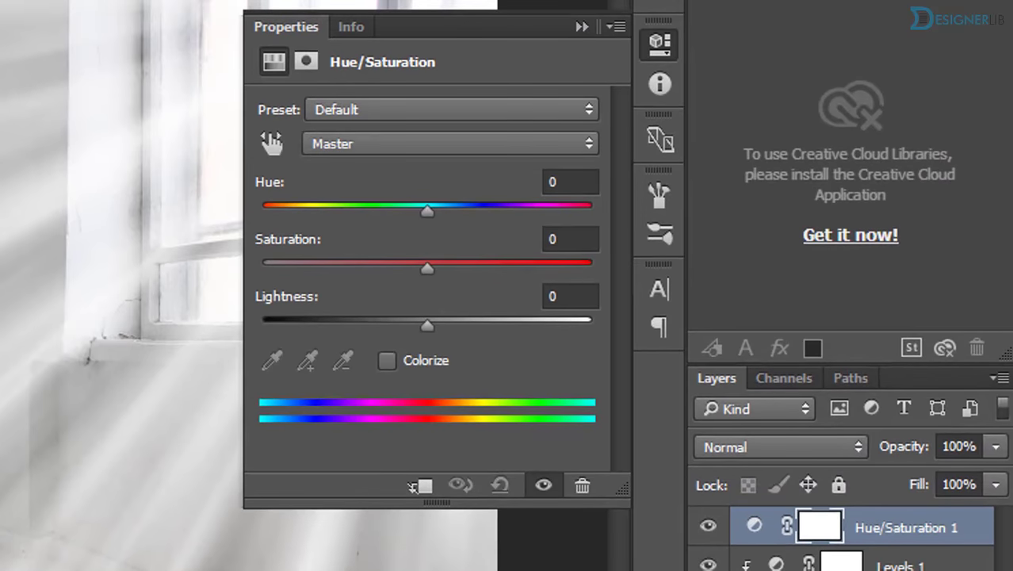
pyautogui.click(387, 360)
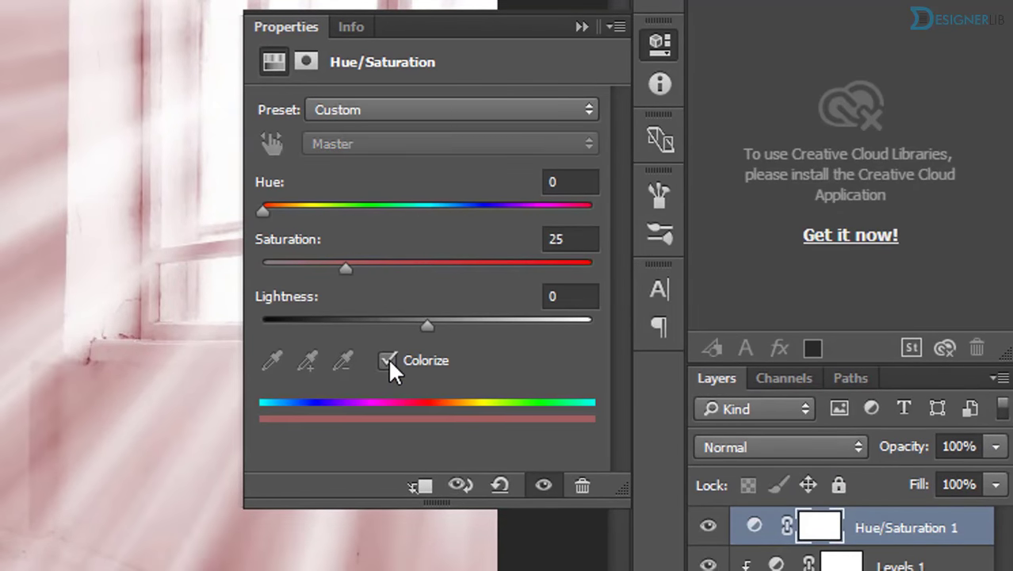
pyautogui.click(421, 487)
pyautogui.click(547, 304)
pyautogui.write('-5')
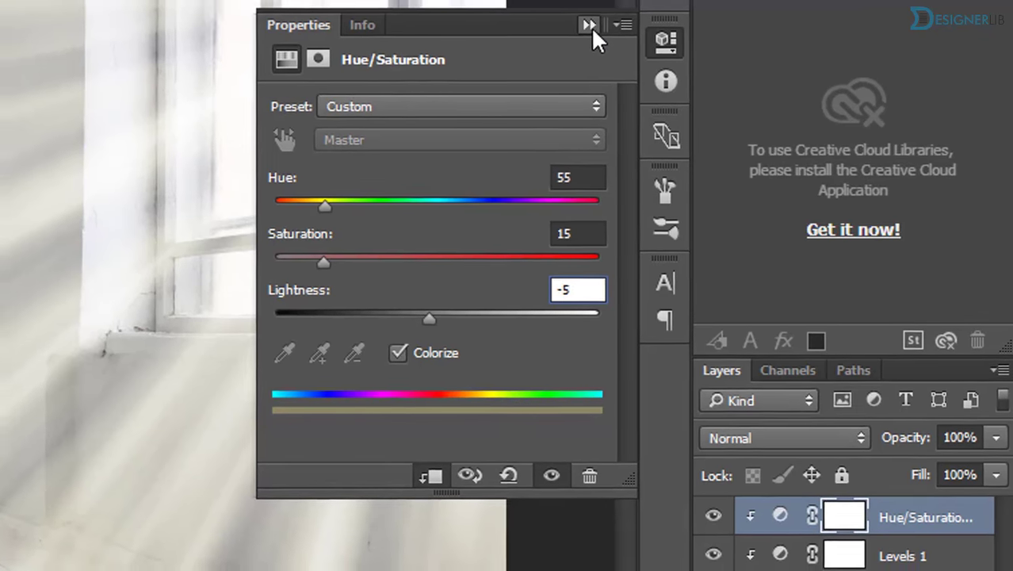
pyautogui.click(584, 22)
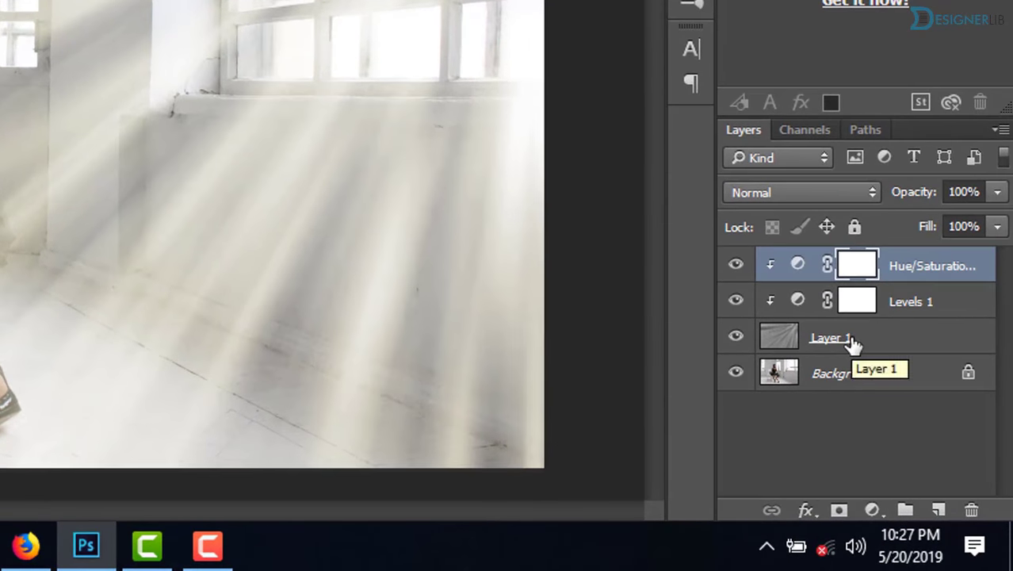
pyautogui.click(853, 341)
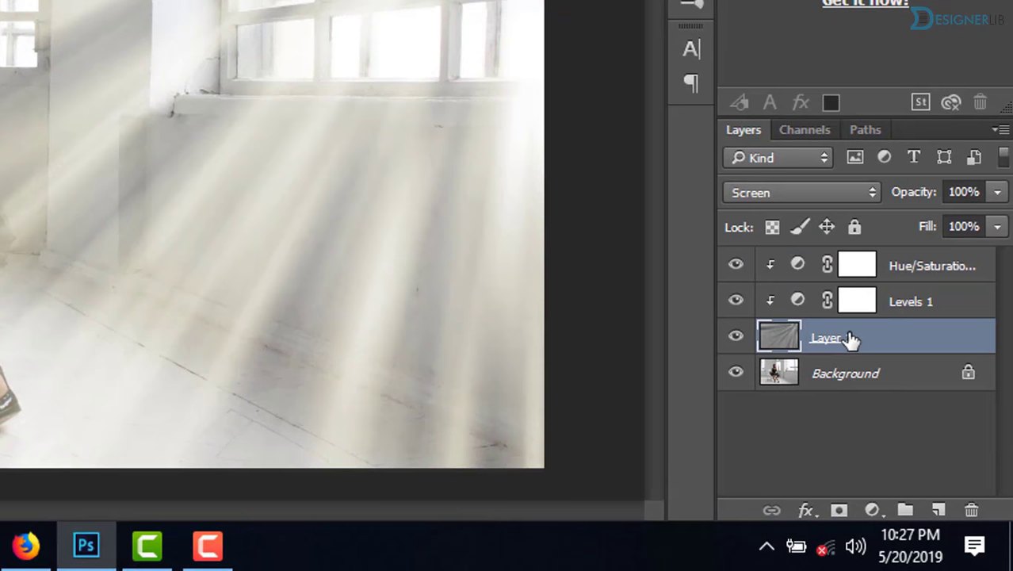
# Step: Add a layer mask to Layer 1 and set up a 700 px, 0% hardness brush
pyautogui.click(838, 509)
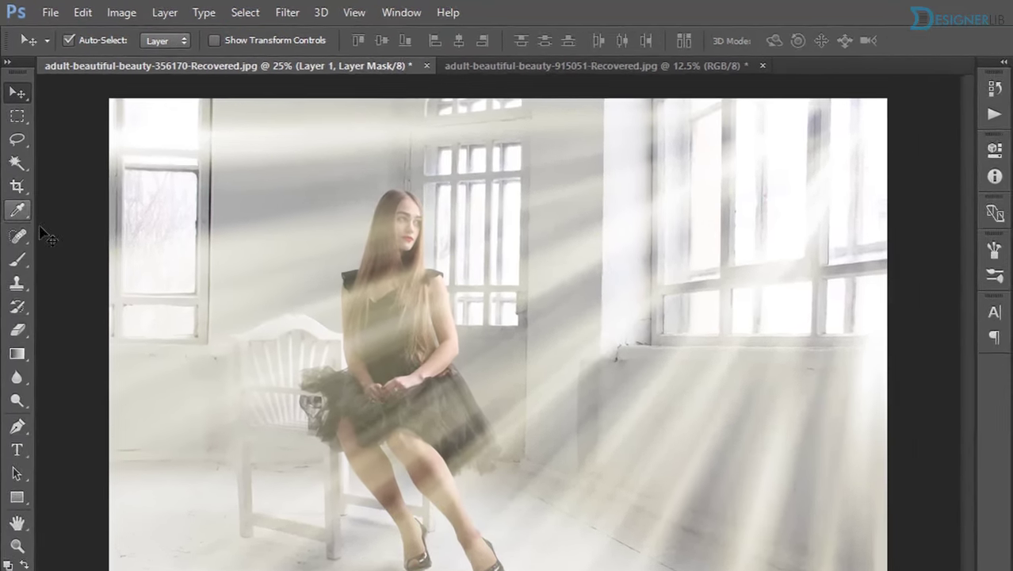
pyautogui.click(19, 261)
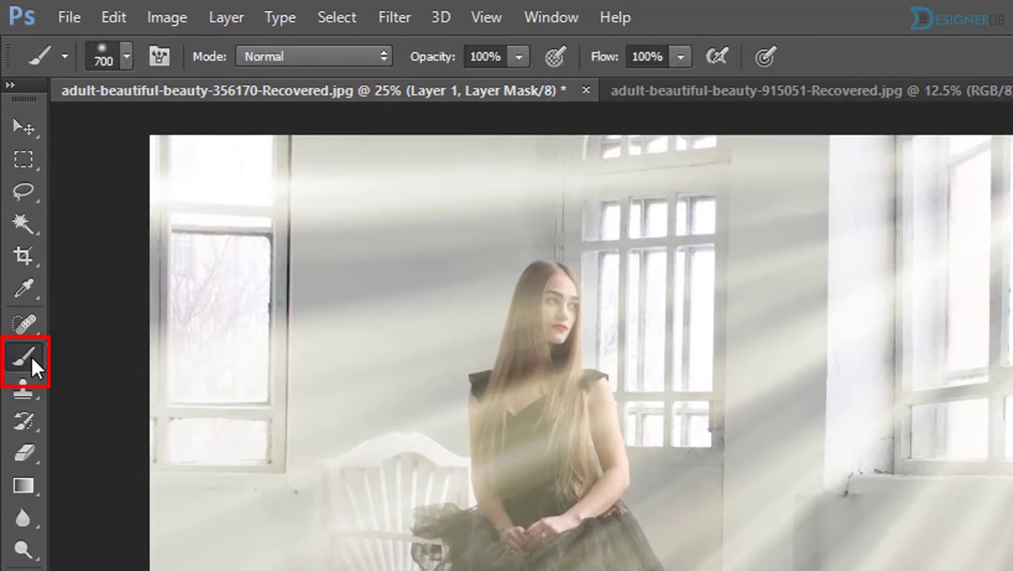
pyautogui.rightClick(30, 353)
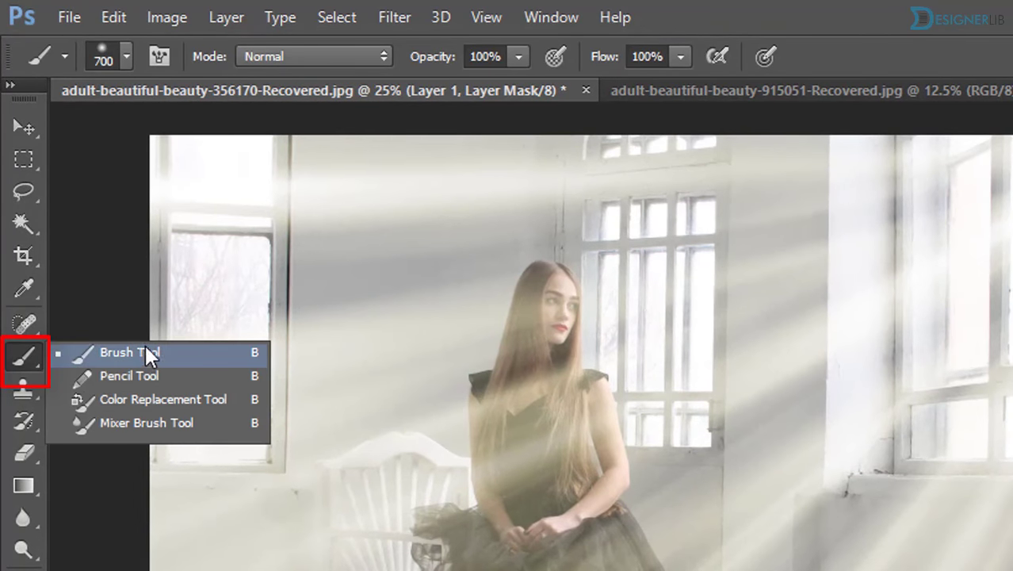
pyautogui.click(904, 12)
pyautogui.click(125, 56)
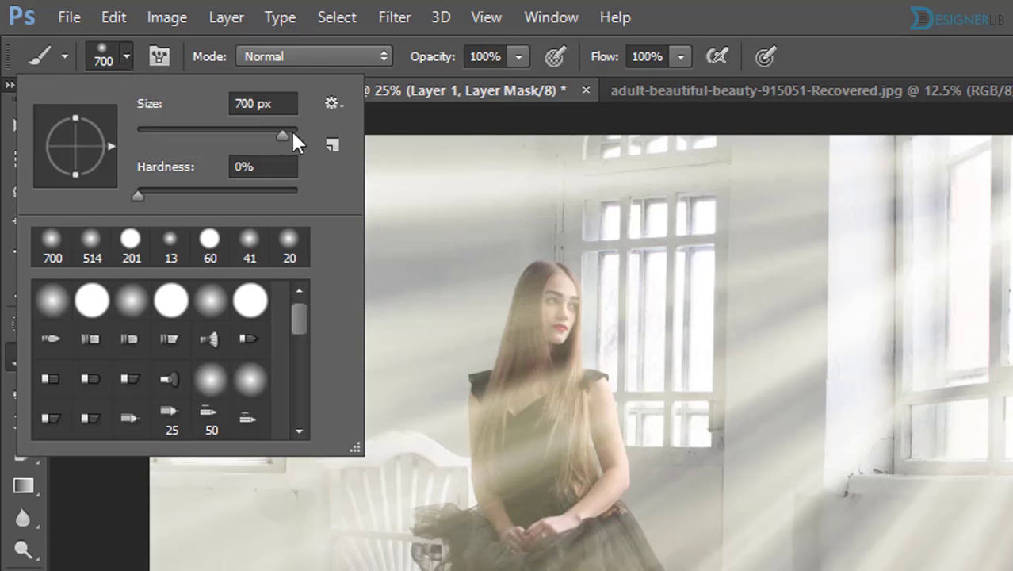
pyautogui.click(931, 26)
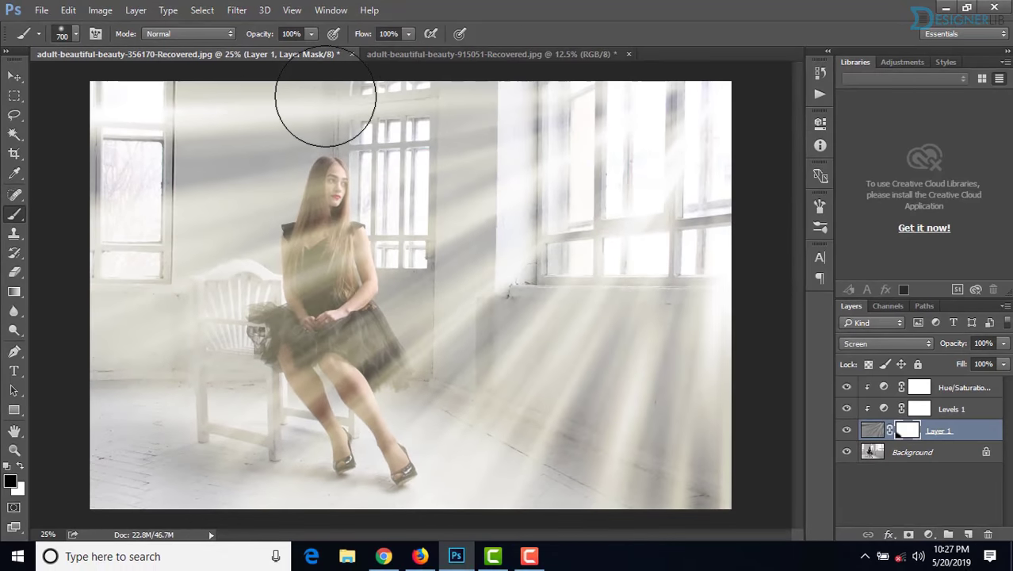
# Step: Paint black on the mask over the top window, wall, floor, woman and chair
pyautogui.moveTo(327, 113)
pyautogui.mouseDown()
pyautogui.moveTo(371, 86)
pyautogui.moveTo(217, 184)
pyautogui.moveTo(102, 192)
pyautogui.moveTo(226, 34)
pyautogui.moveTo(90, 181)
pyautogui.mouseUp()
pyautogui.moveTo(656, 335)
pyautogui.mouseDown()
pyautogui.moveTo(723, 316)
pyautogui.moveTo(746, 294)
pyautogui.moveTo(592, 502)
pyautogui.moveTo(613, 467)
pyautogui.mouseUp()
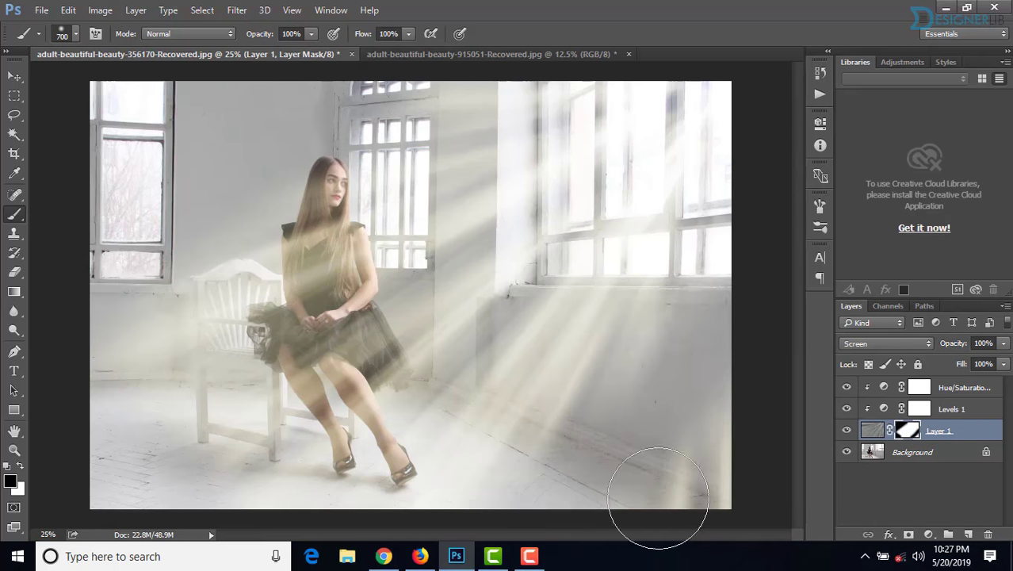
pyautogui.moveTo(674, 527); pyautogui.dragTo(771, 360)
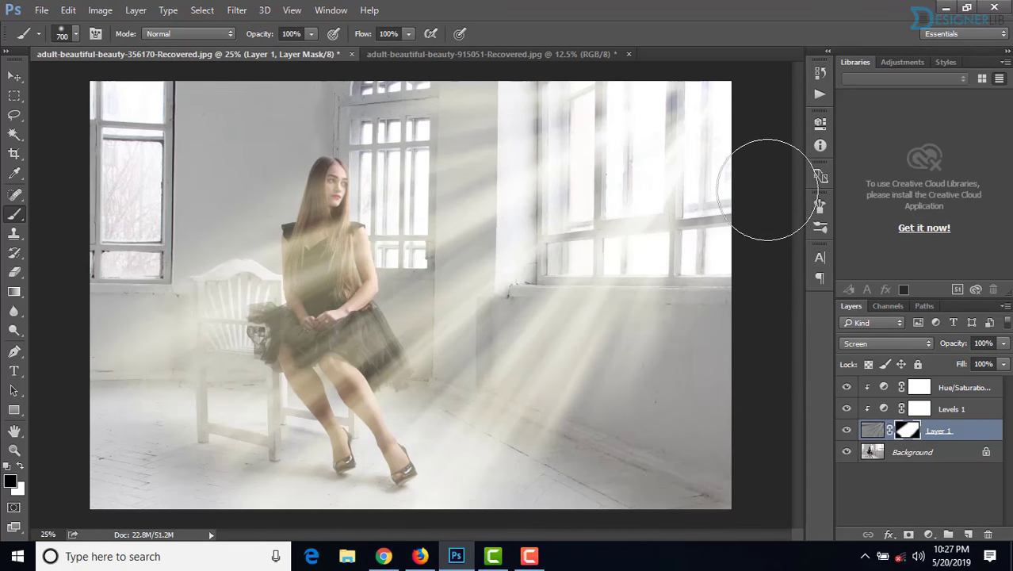
pyautogui.moveTo(769, 169); pyautogui.dragTo(436, 569)
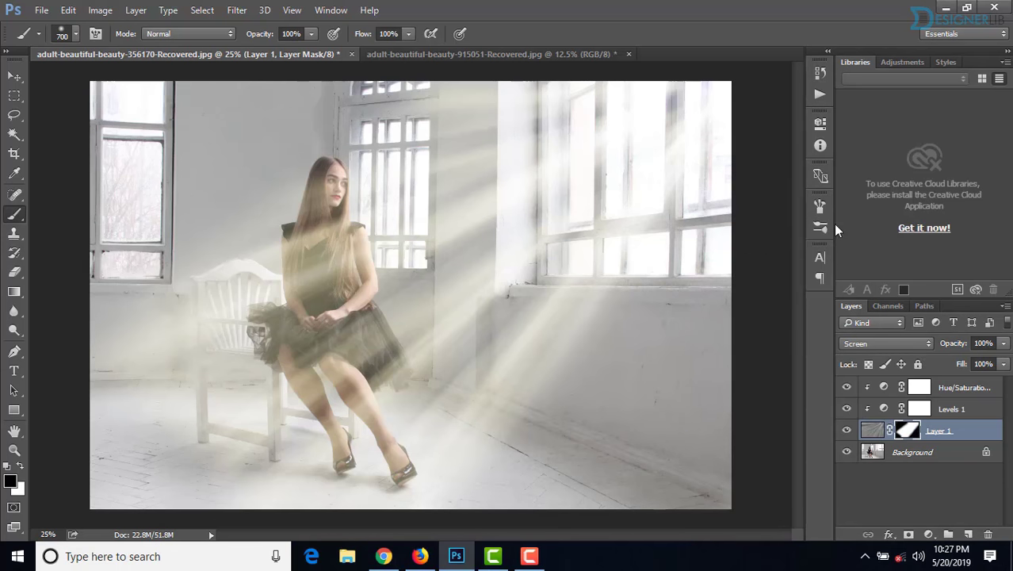
pyautogui.moveTo(348, 194)
pyautogui.mouseDown()
pyautogui.moveTo(166, 293)
pyautogui.moveTo(119, 357)
pyautogui.mouseUp()
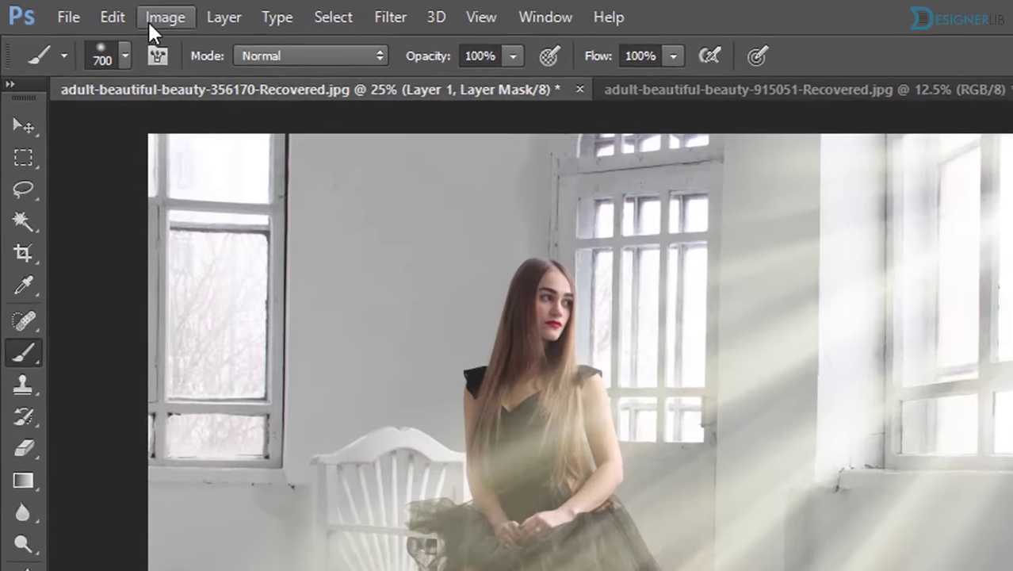
# Step: Reapply Brightness/Contrast (-12, 55) to the mask and lower Layer 1's opacity to about 78%
pyautogui.click(153, 23)
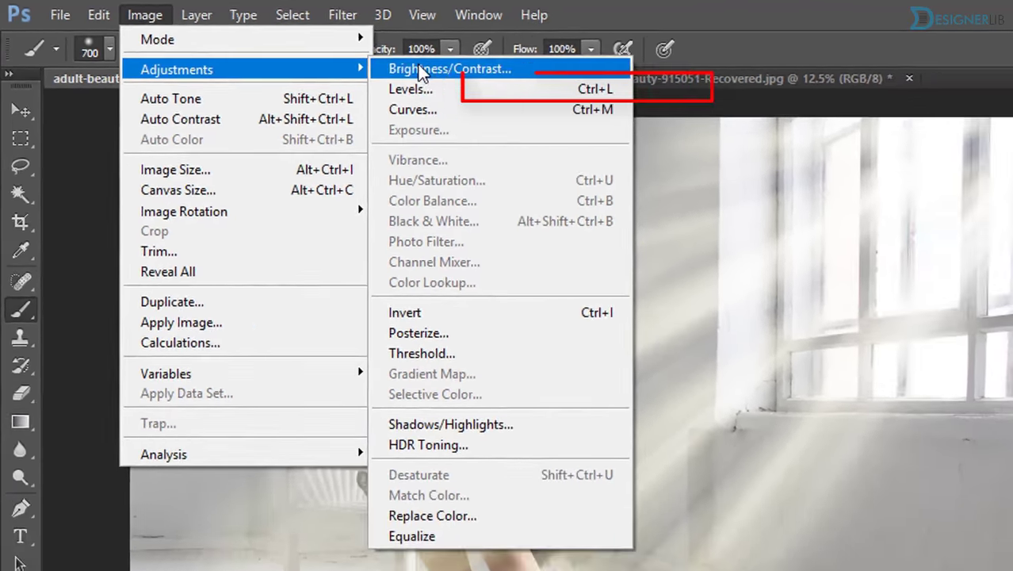
pyautogui.moveTo(315, 86)
pyautogui.click(492, 85)
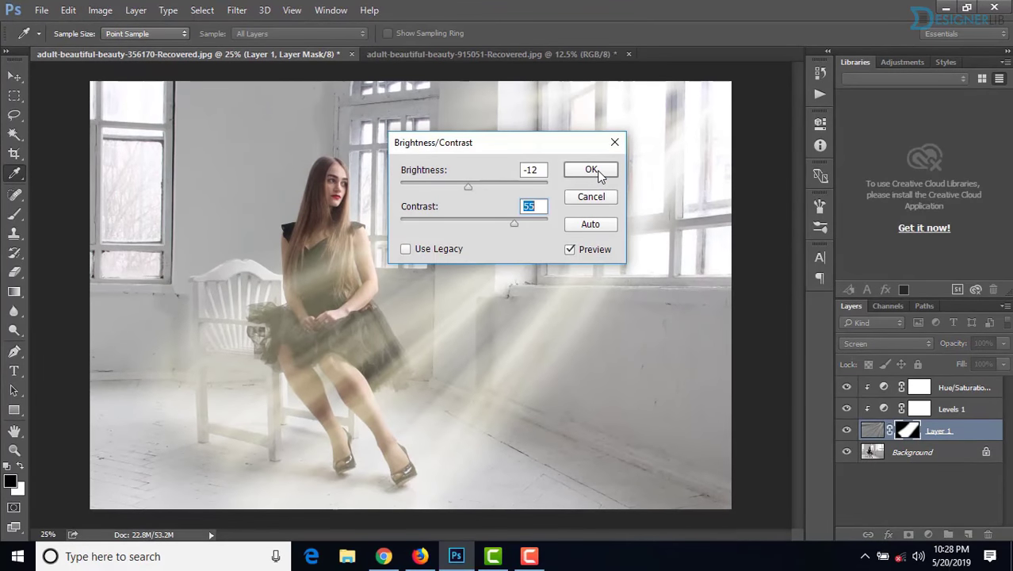
pyautogui.click(591, 170)
pyautogui.press('b')
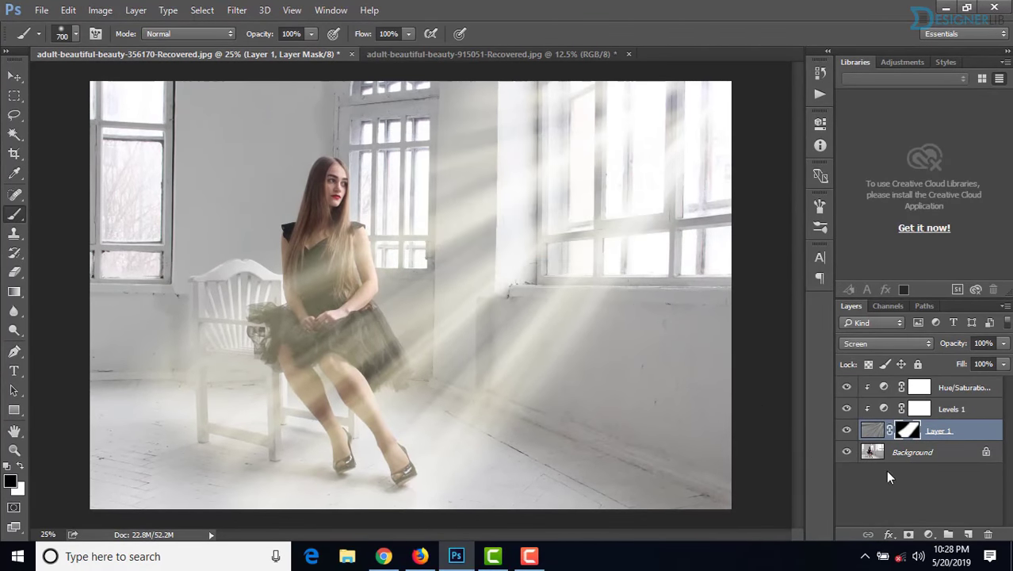
pyautogui.click(1003, 344)
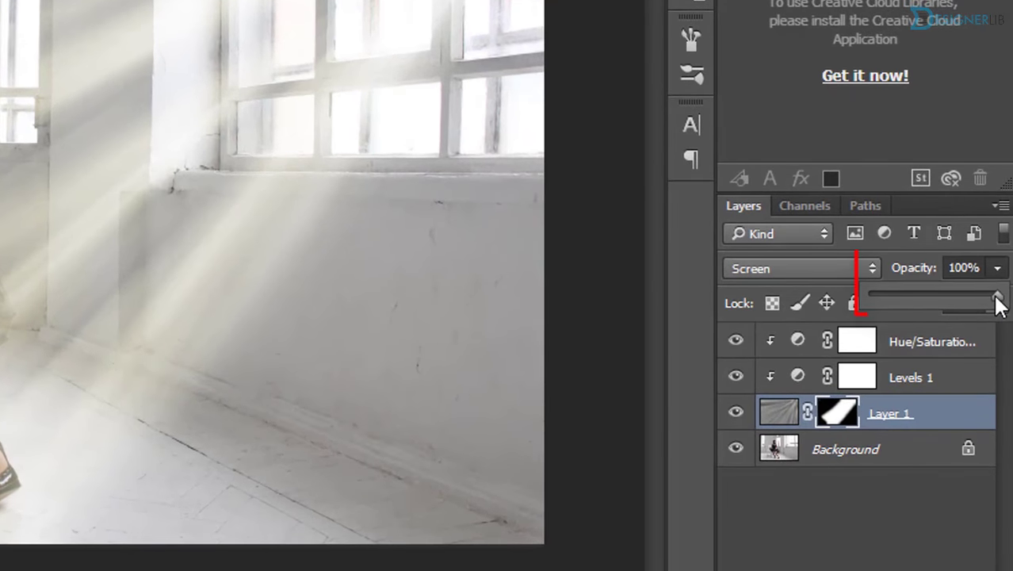
pyautogui.moveTo(998, 312)
pyautogui.mouseDown()
pyautogui.moveTo(955, 308)
pyautogui.moveTo(973, 304)
pyautogui.mouseUp()
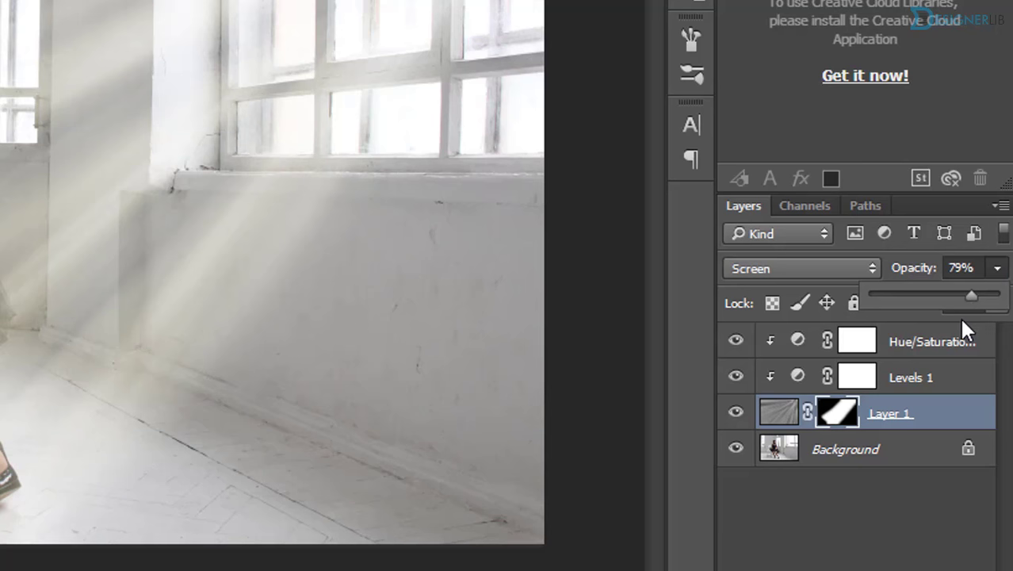
# Step: Select Layer 1 and set its opacity to 71% for softer beams
pyautogui.click(937, 519)
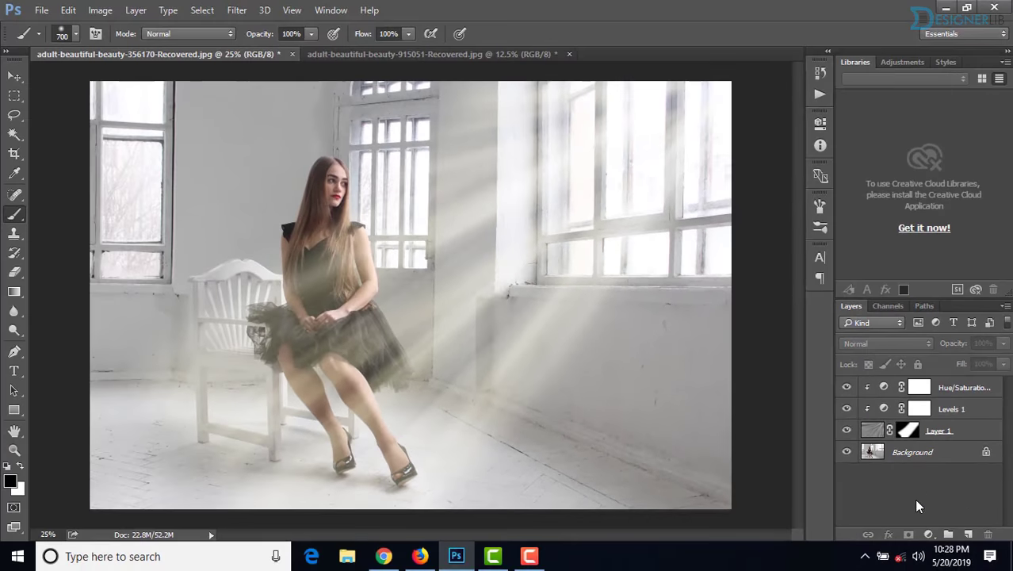
pyautogui.click(949, 433)
pyautogui.click(1004, 344)
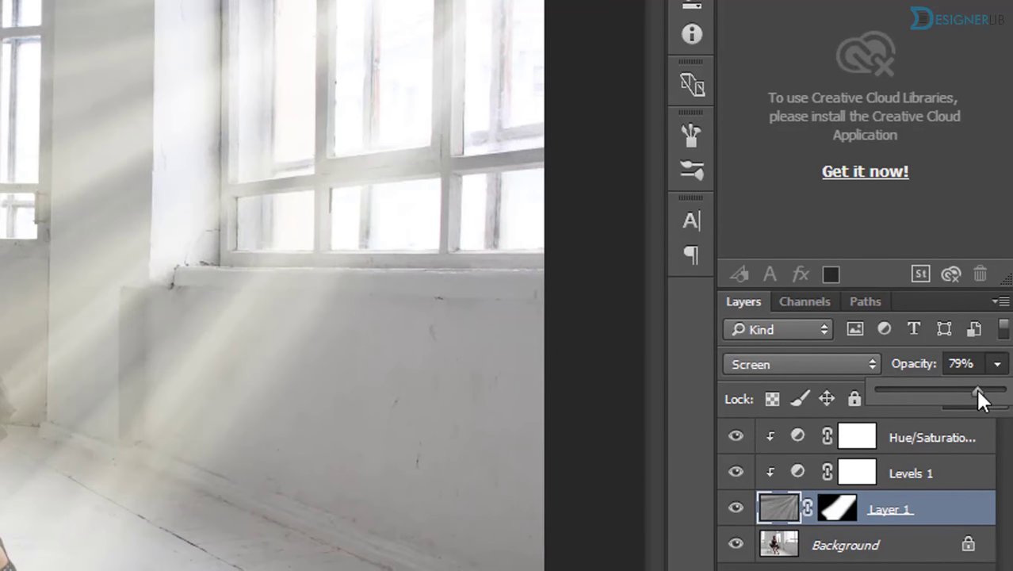
pyautogui.moveTo(977, 391)
pyautogui.mouseDown()
pyautogui.moveTo(991, 393)
pyautogui.moveTo(977, 396)
pyautogui.mouseUp()
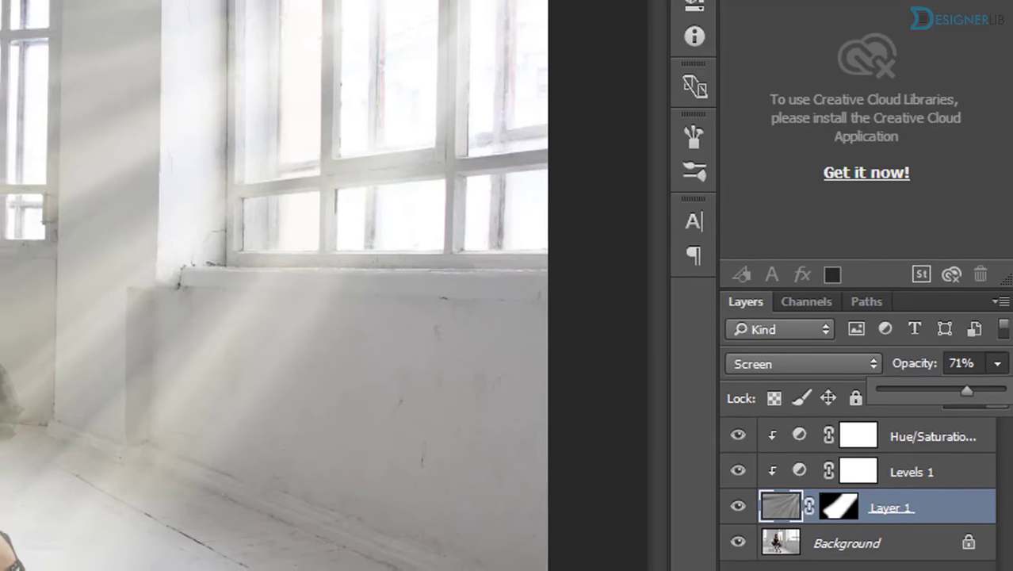
pyautogui.click(944, 499)
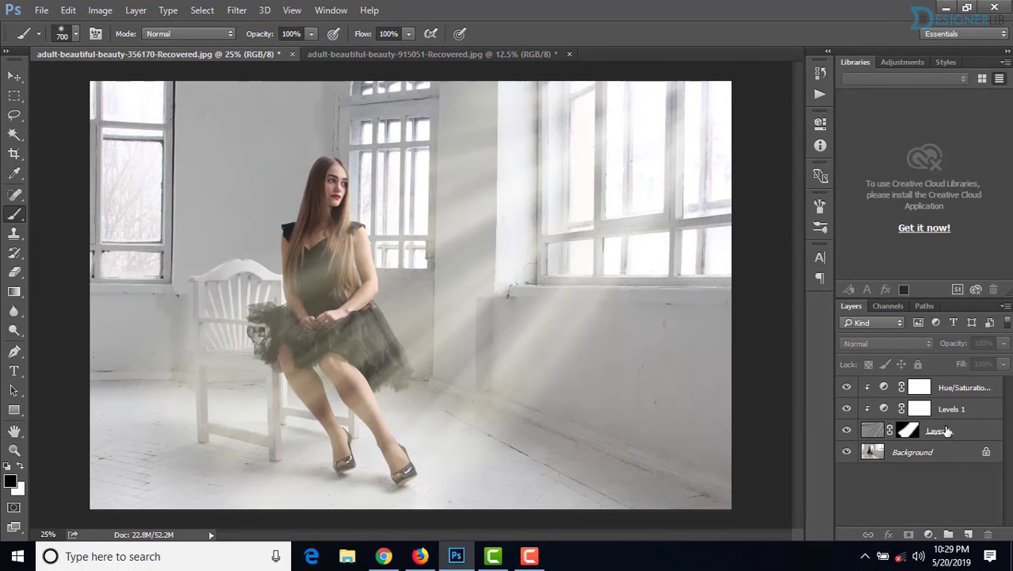
pyautogui.click(846, 430)
pyautogui.click(847, 431)
pyautogui.click(847, 430)
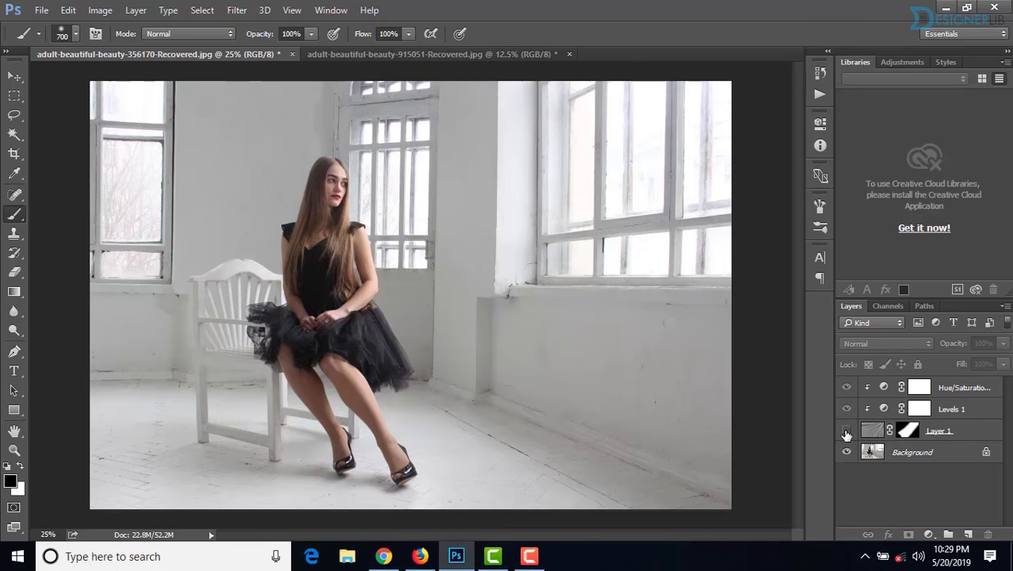
pyautogui.click(847, 431)
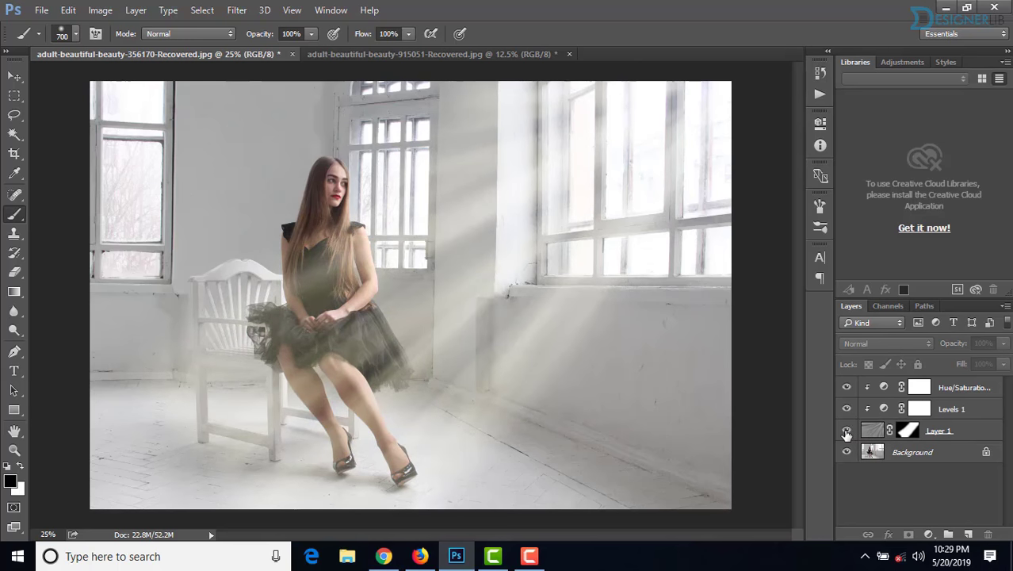